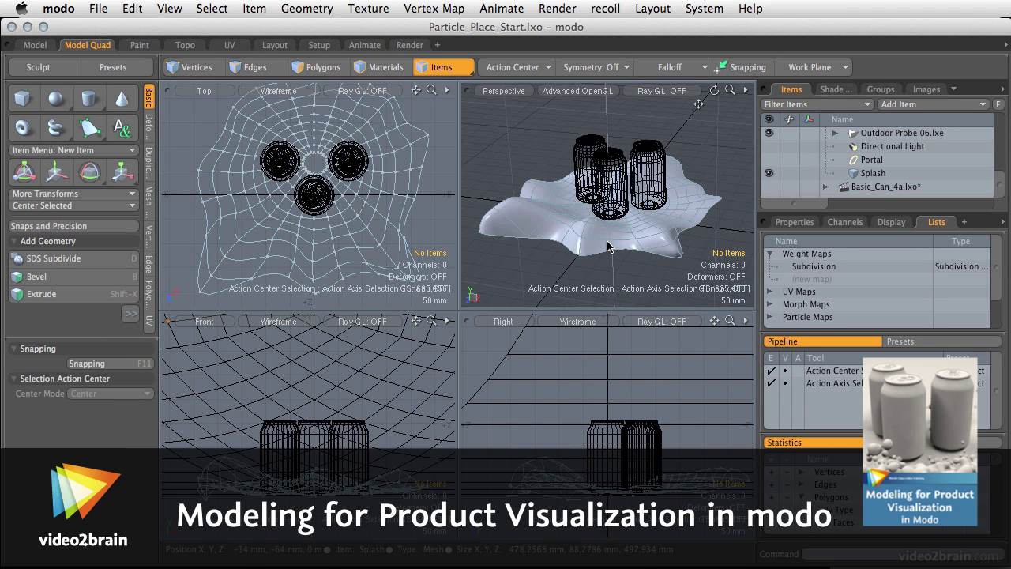
Add a Surface Particle Generator item to the scene.
left_click_drag(607, 246, 656, 229, "alt")
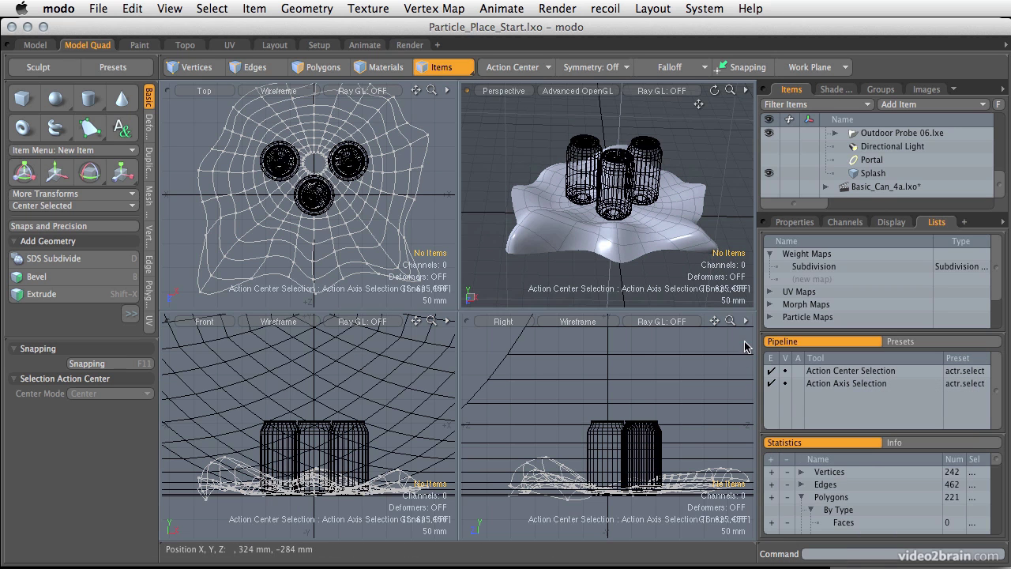
left_click_drag(691, 302, 569, 222, "alt")
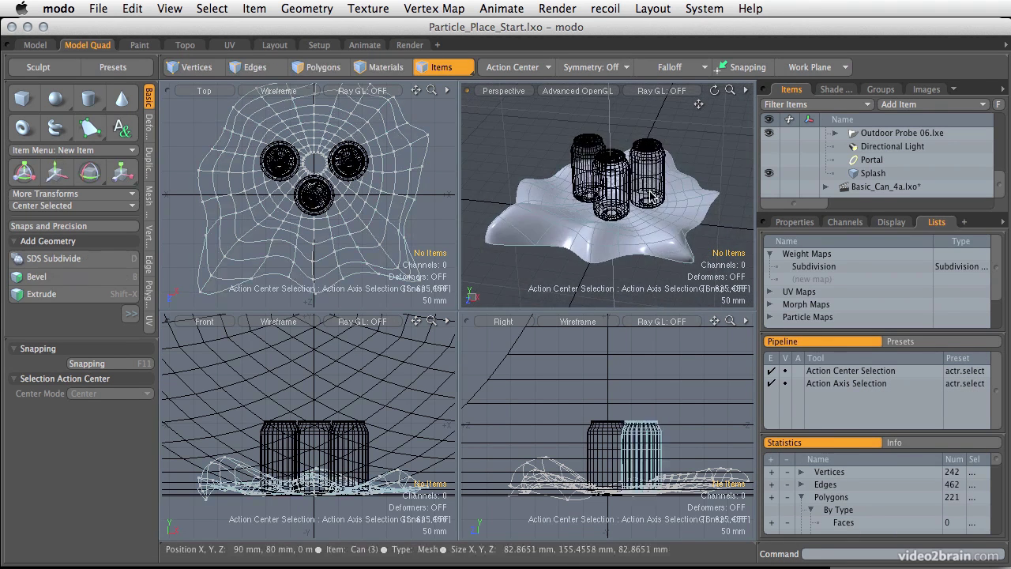
left_click(920, 105)
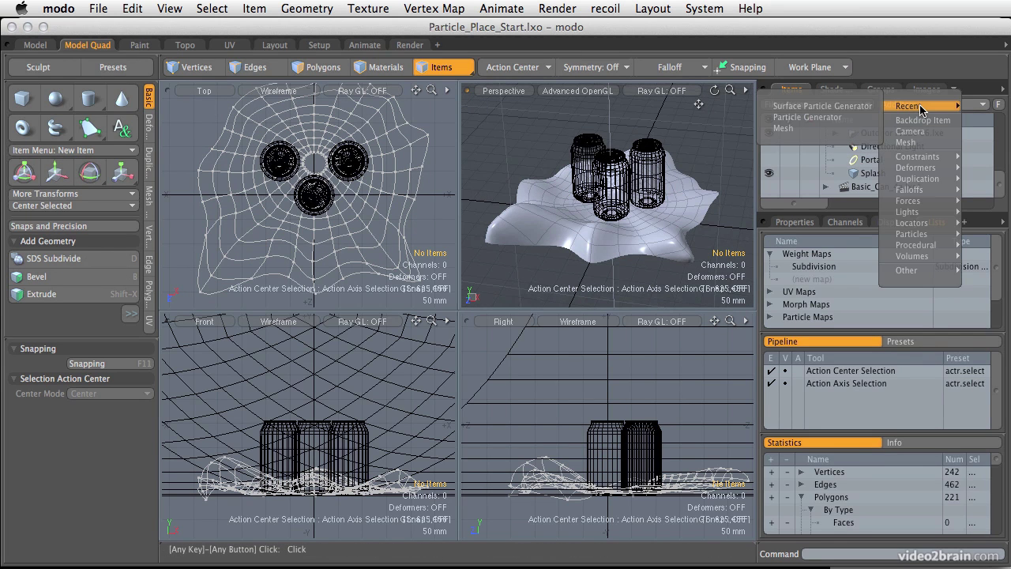
mouse_move(915, 235)
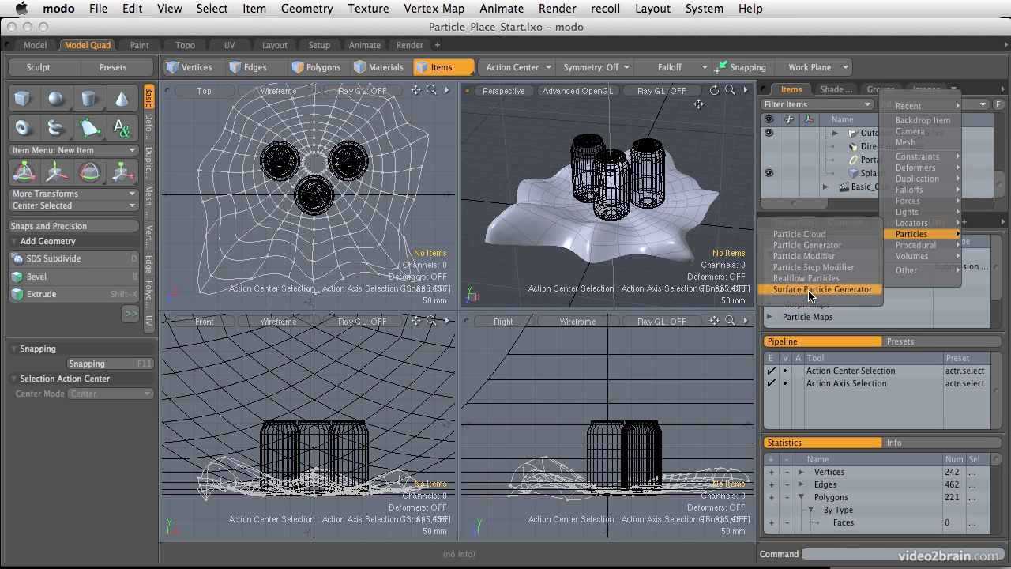
left_click(868, 290)
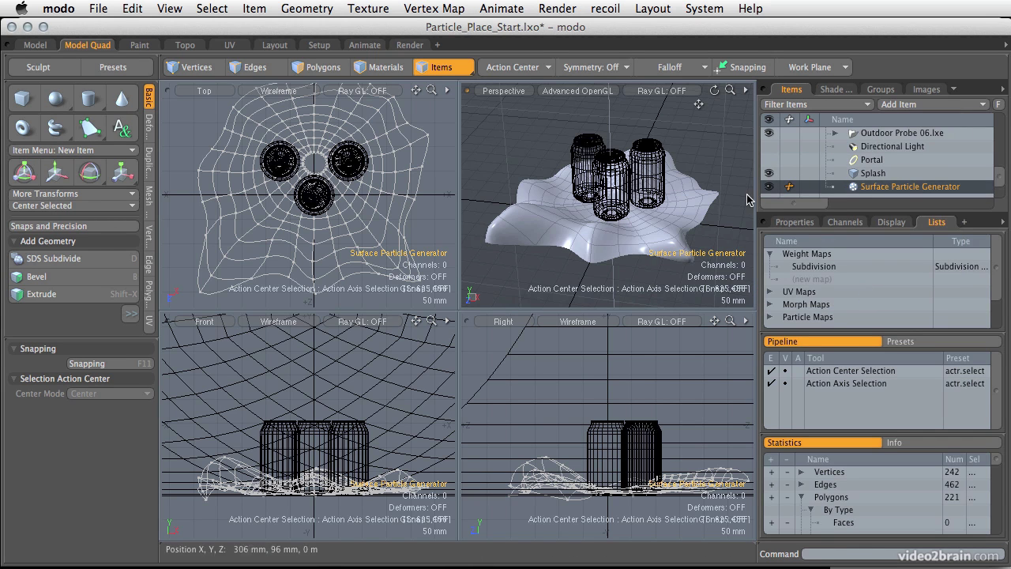
Assign the Splash mesh as the particle generator's source surface and set its average spacing to 28.3 mm.
left_click_drag(710, 235, 669, 247, "alt")
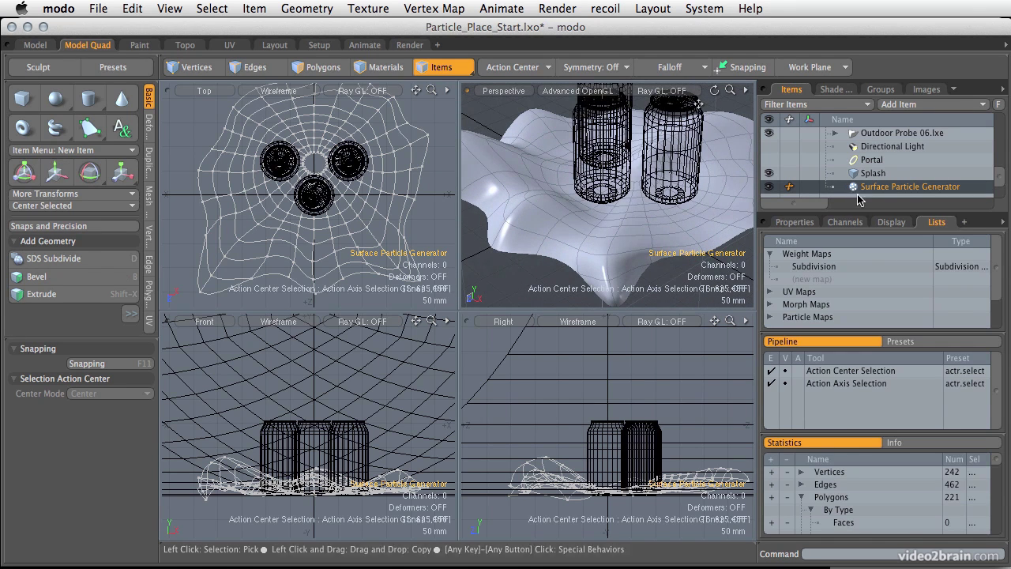
left_click(804, 223)
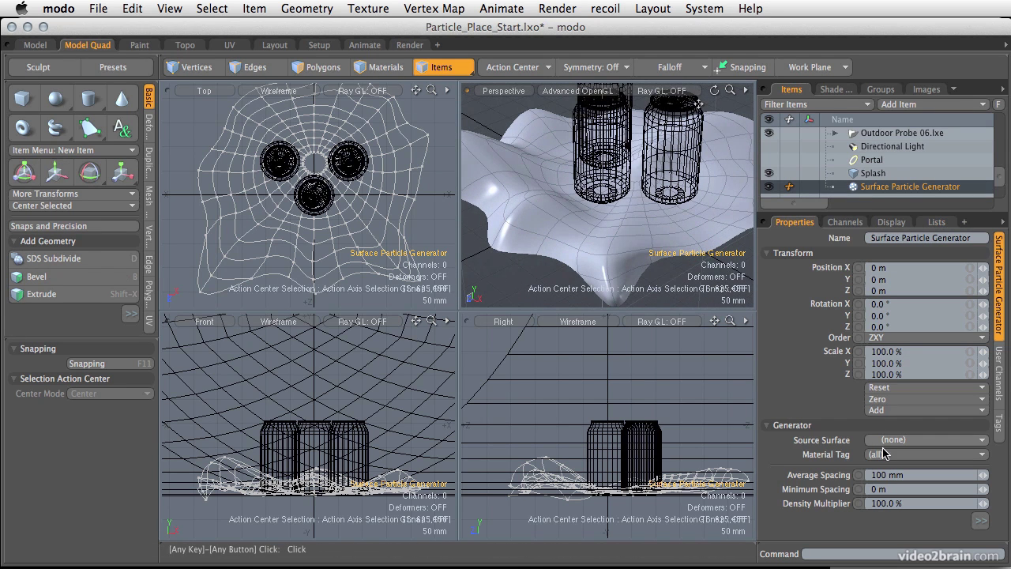
left_click(935, 440)
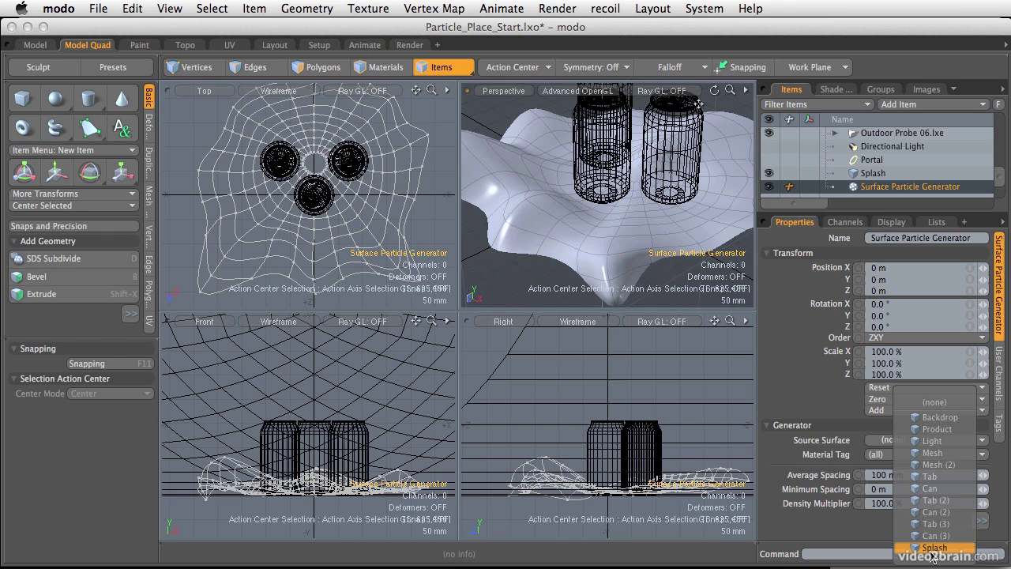
left_click(931, 553)
left_click_drag(530, 198, 624, 220, "alt")
left_click_drag(624, 220, 673, 181, "alt")
left_click_drag(585, 213, 561, 277, "alt")
mouse_move(593, 222)
left_mouse_down("ctrl+alt")
mouse_move(625, 221)
mouse_move(574, 220)
left_mouse_up("ctrl+alt")
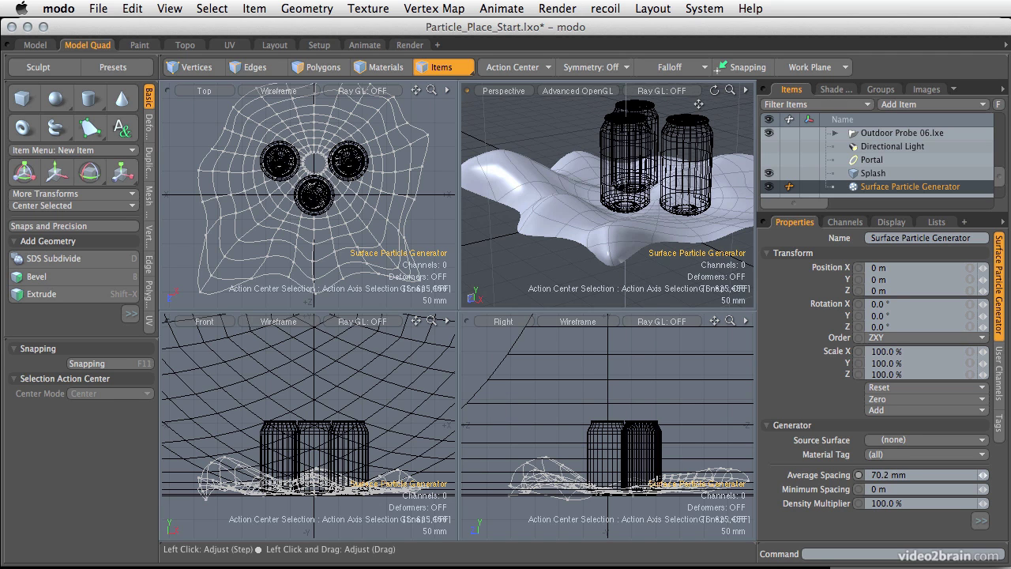
left_click(916, 440)
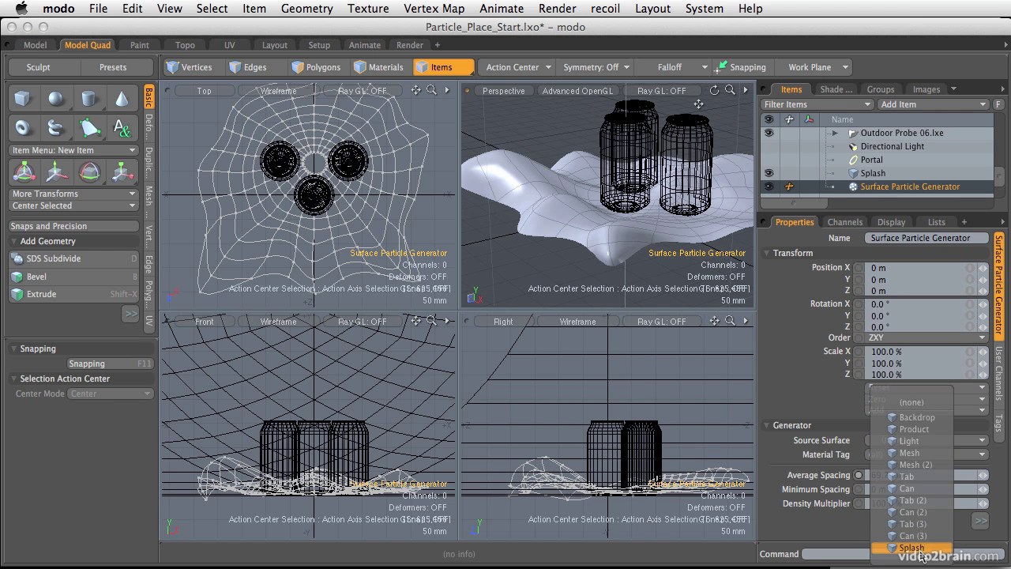
left_click(918, 549)
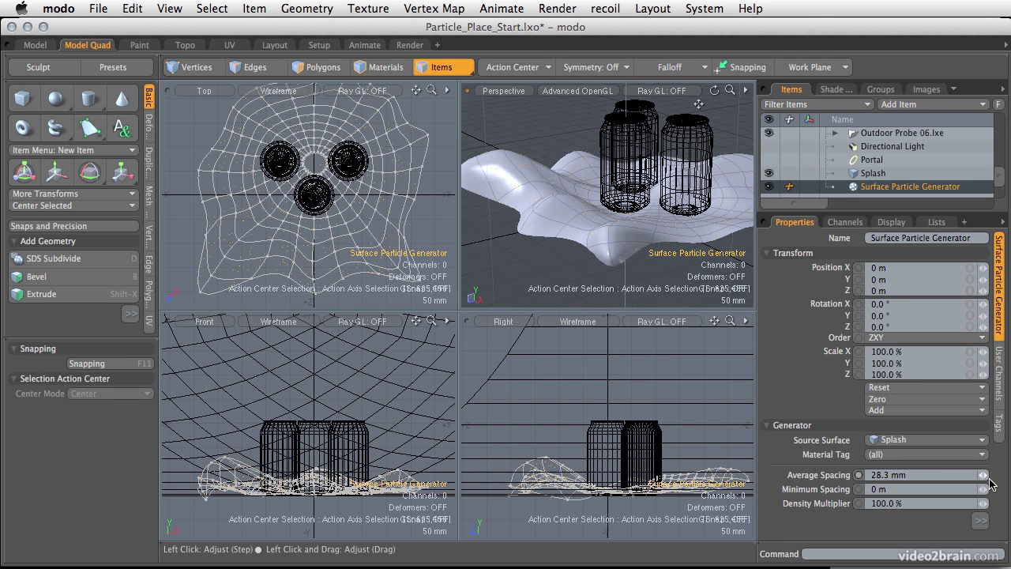
Enlarge the perspective view, try a density multiplier of 167% on the particle generator, and undo that change.
left_click_drag(662, 215, 614, 255, "alt")
key("KP_0")
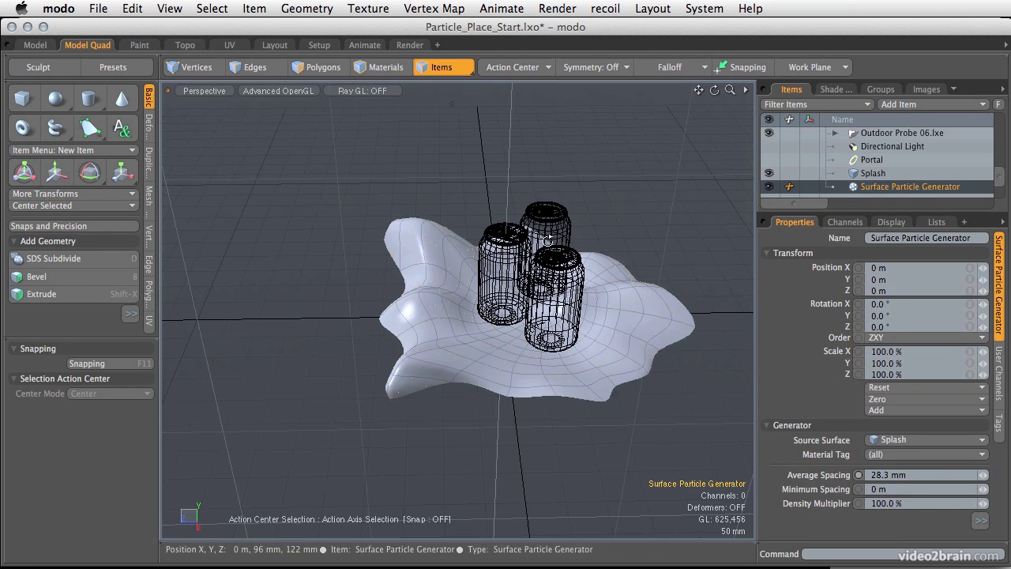
left_click_drag(404, 285, 490, 363, "ctrl+alt")
left_click_drag(490, 364, 542, 301, "alt")
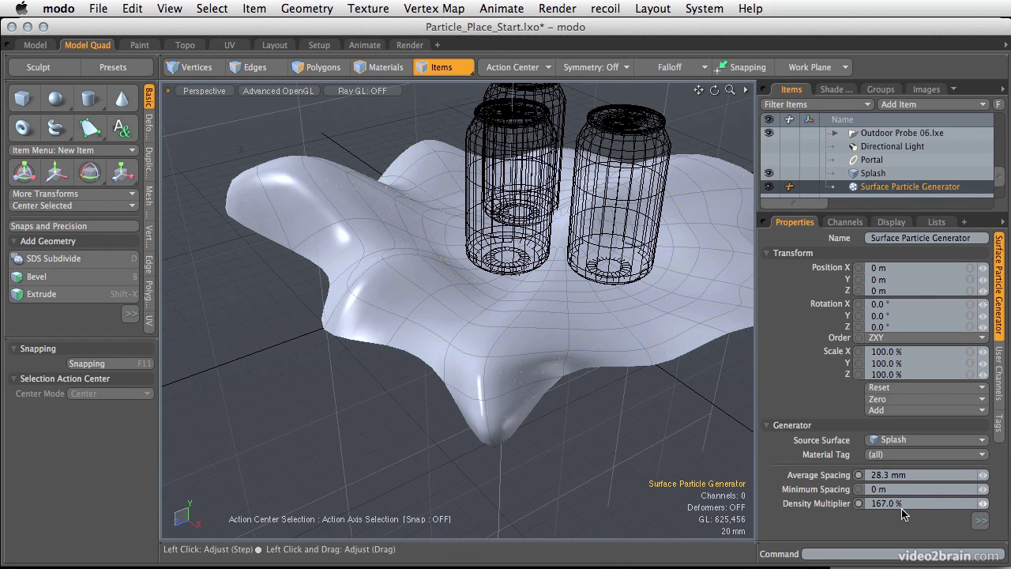
key("super+z")
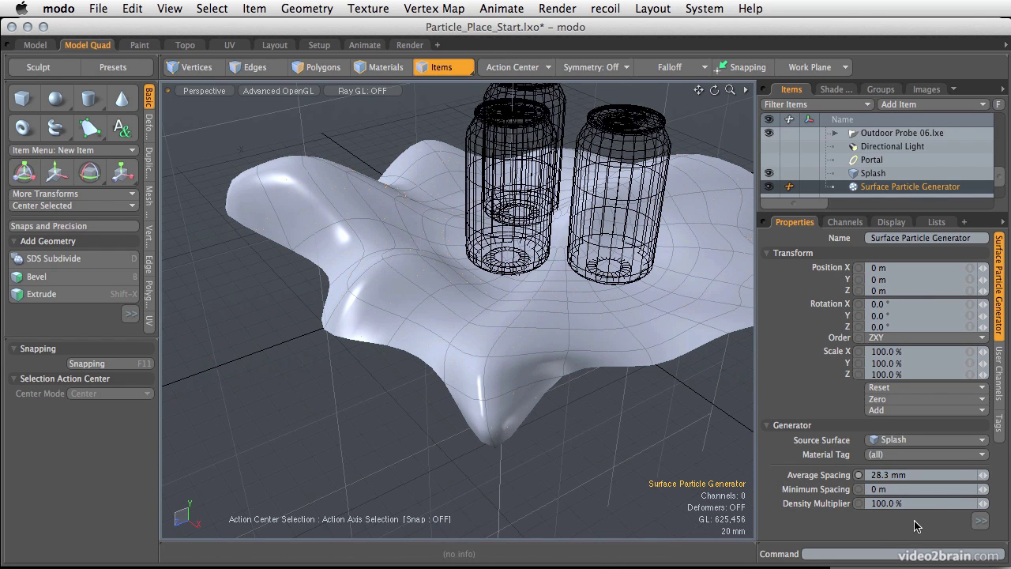
Reduce the particle generator's average spacing to 4.6 mm so the particles cover the Splash surface more densely.
left_click(980, 519)
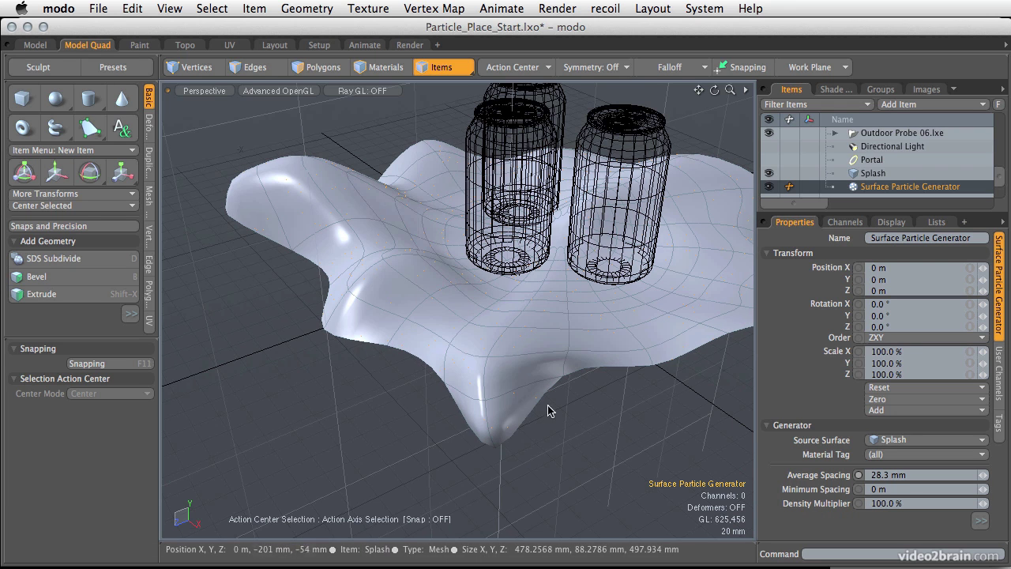
mouse_move(982, 519)
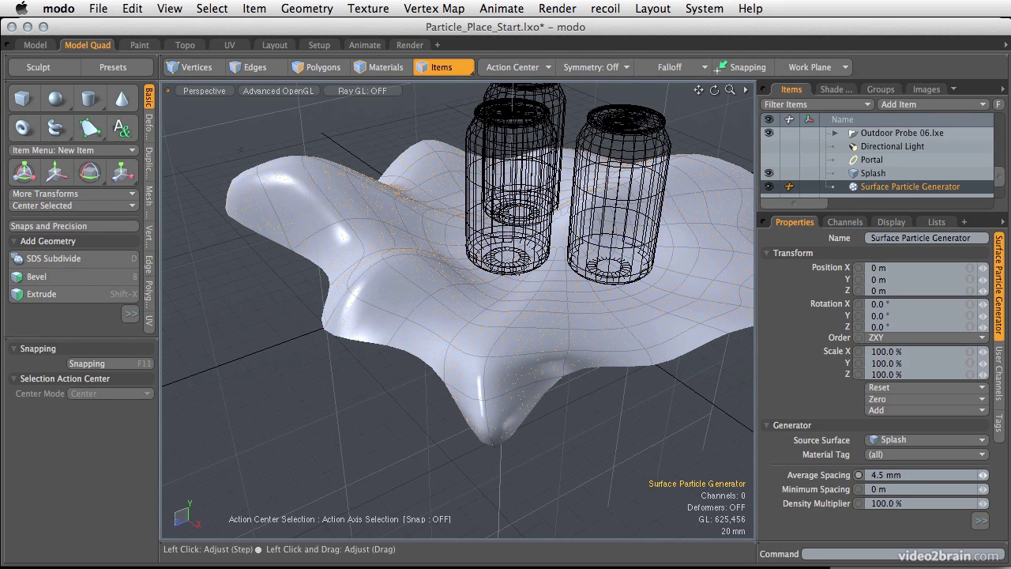
left_click_drag(983, 475, 980, 478)
left_click_drag(439, 269, 546, 261, "alt")
left_click_drag(546, 260, 676, 458, "ctrl+alt")
left_click_drag(677, 459, 387, 383, "alt+shift")
left_click_drag(387, 383, 558, 388, "ctrl+alt")
left_click_drag(411, 293, 465, 291, "ctrl+alt")
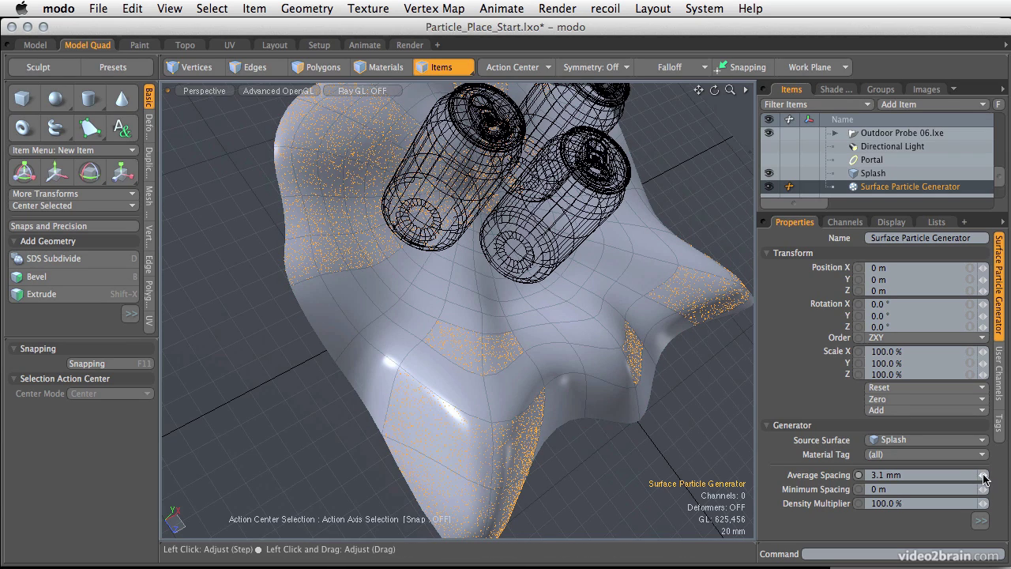
left_click_drag(983, 475, 996, 475)
left_click_drag(605, 433, 481, 369, "alt")
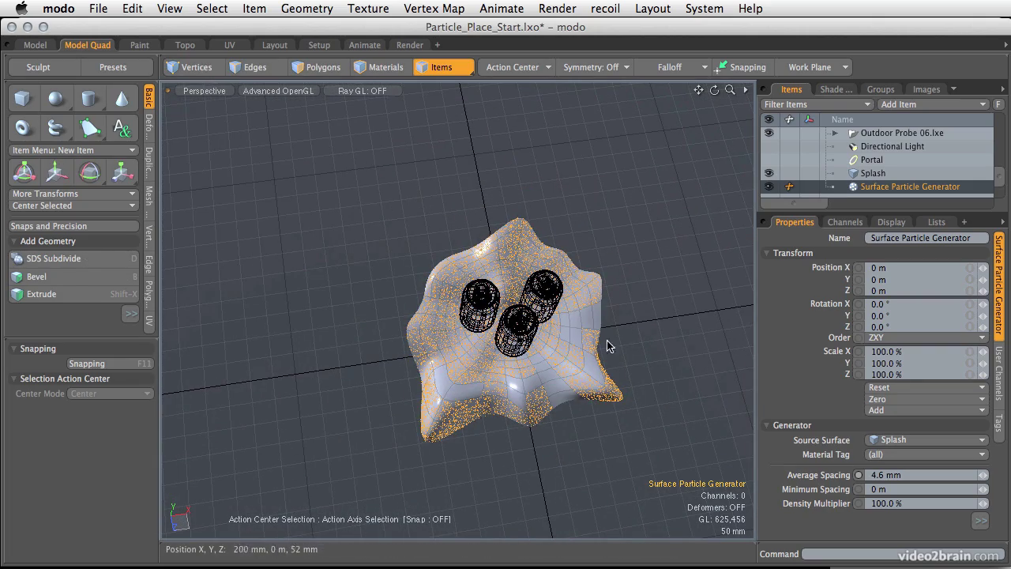
Raise the particle generator's particle ceiling to 15000 and check the coverage of the Splash surface.
left_click_drag(514, 348, 585, 384, "alt")
left_click_drag(513, 422, 586, 382, "alt")
left_click_drag(401, 398, 431, 351, "alt")
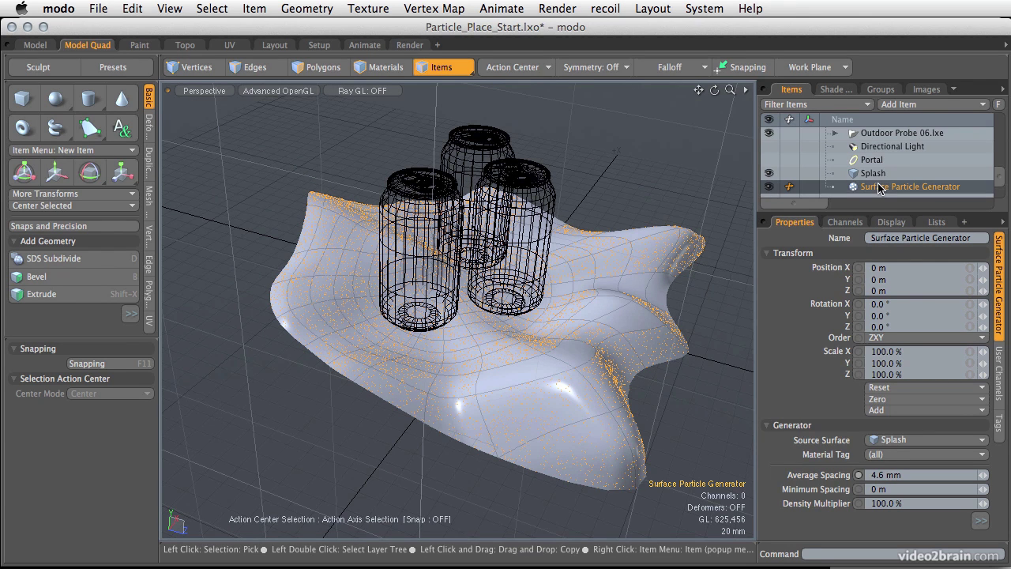
left_click_drag(592, 368, 690, 410, "alt")
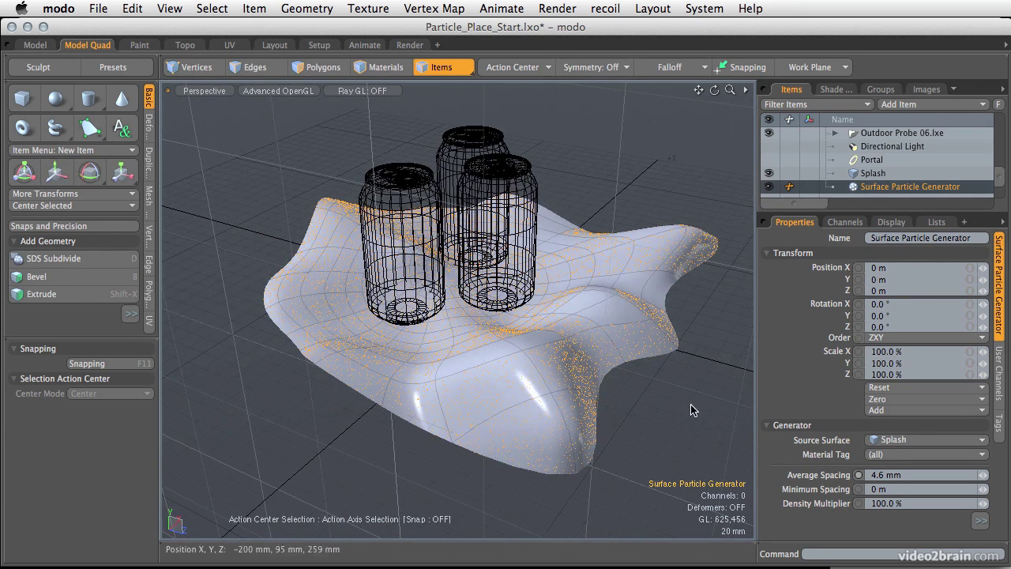
left_click(981, 523)
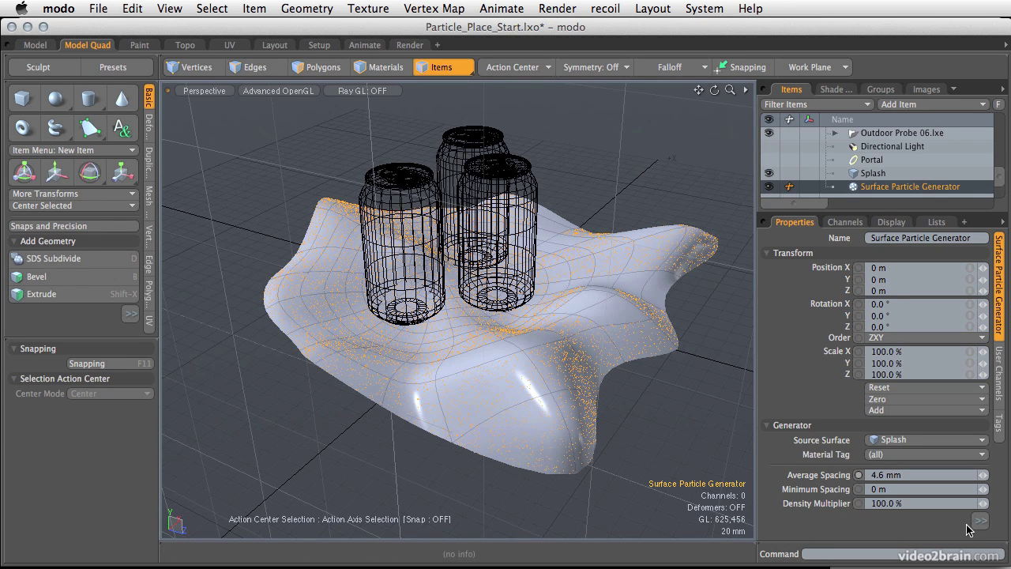
left_click(977, 523)
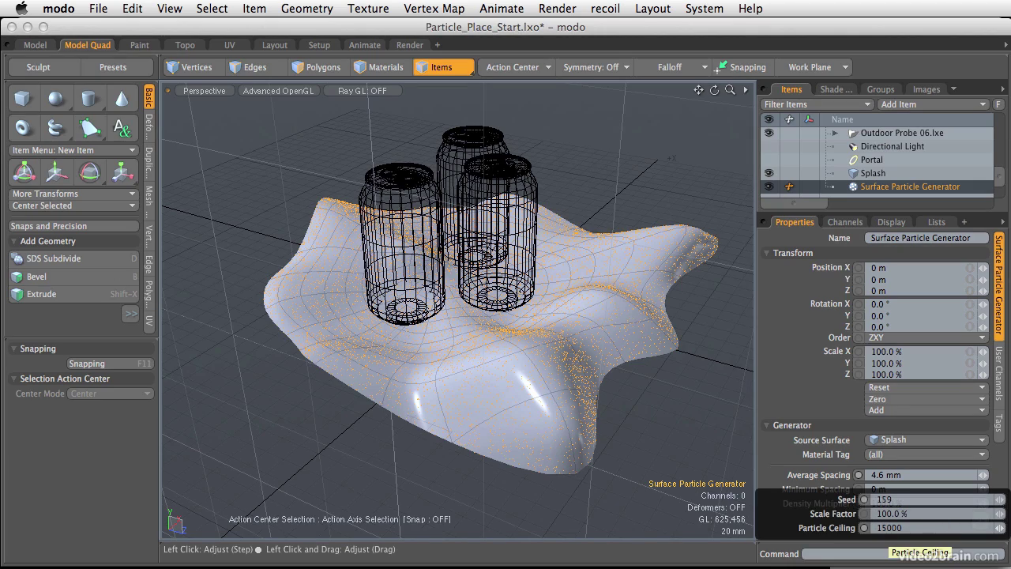
left_click_drag(506, 316, 410, 395, "alt")
left_click_drag(411, 395, 452, 298, "alt")
left_click_drag(478, 352, 379, 334, "ctrl+alt")
mouse_move(463, 332)
left_mouse_down("ctrl+alt")
mouse_move(320, 333)
mouse_move(248, 424)
mouse_move(514, 400)
mouse_move(406, 424)
mouse_move(441, 344)
mouse_move(543, 352)
mouse_move(474, 332)
left_mouse_up("ctrl+alt")
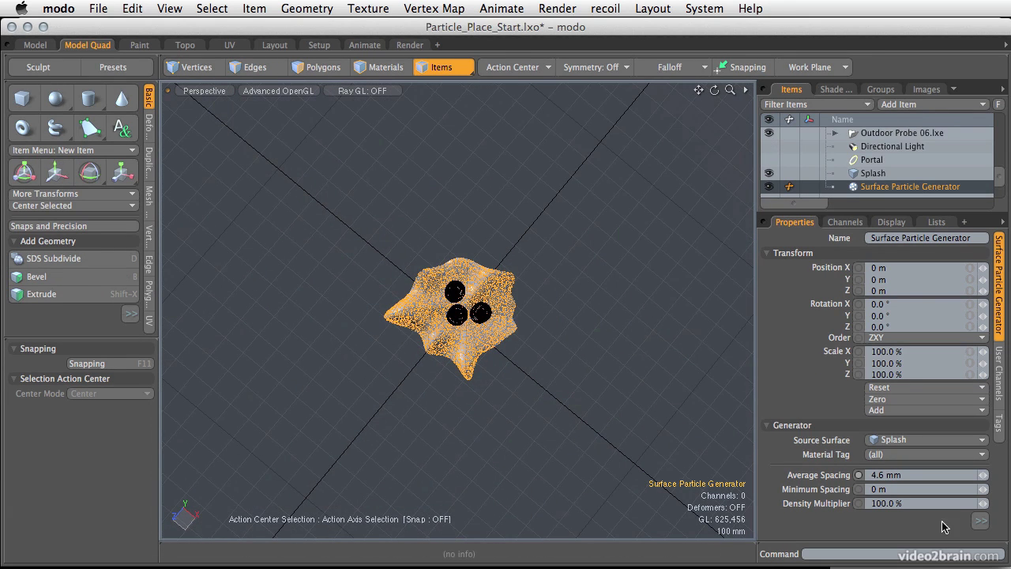
Expand the particle generator's full properties and set its particle ceiling to 12000.
left_click(982, 519)
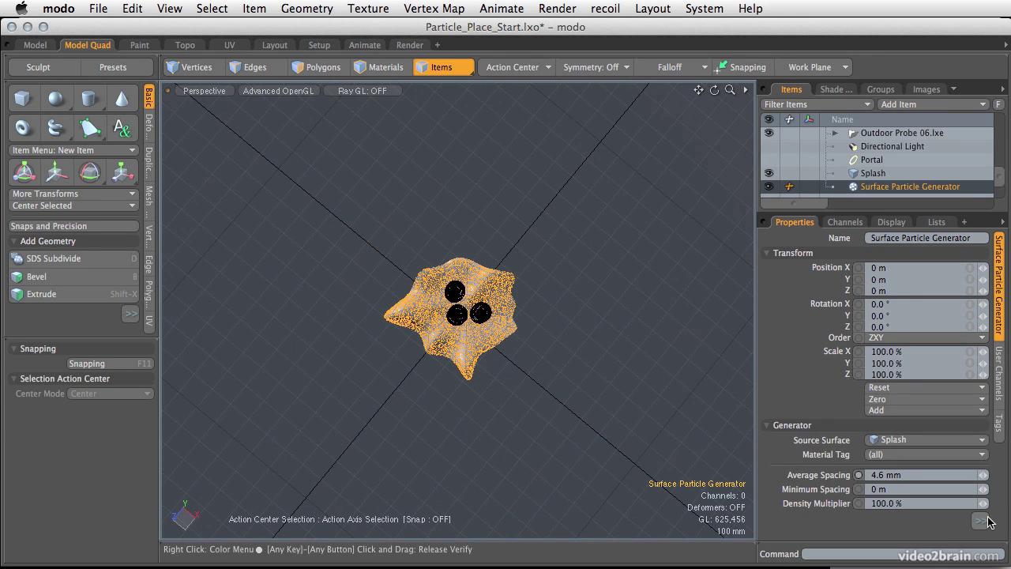
left_click(983, 521)
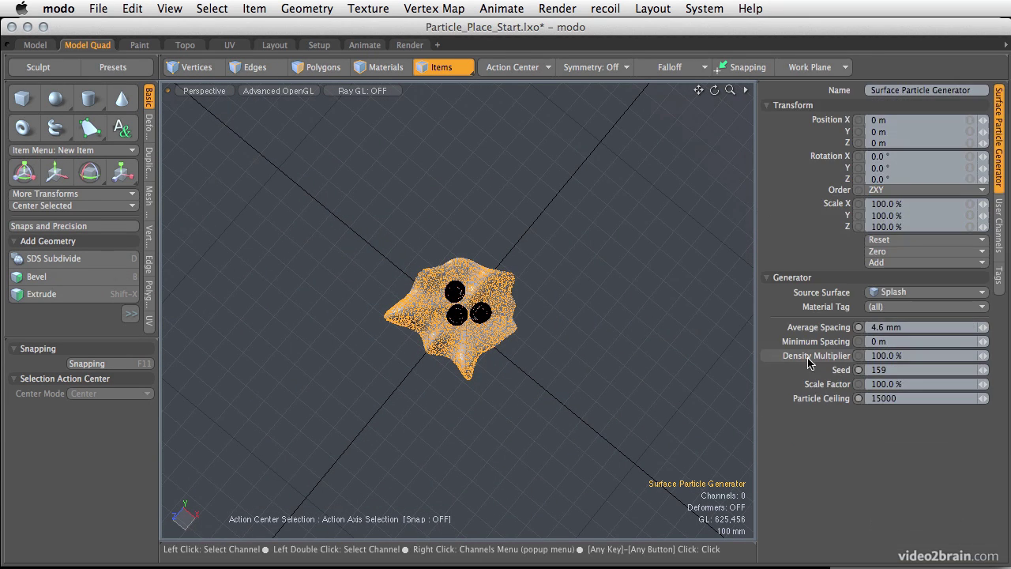
left_click(882, 397)
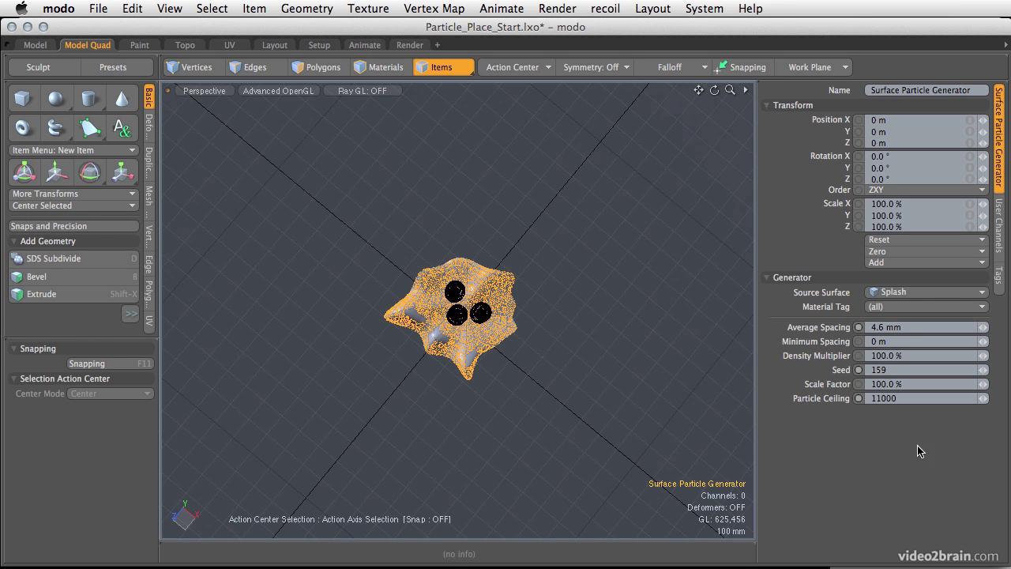
left_click_drag(429, 346, 507, 353, "ctrl+alt")
left_click_drag(506, 354, 494, 337, "ctrl+alt")
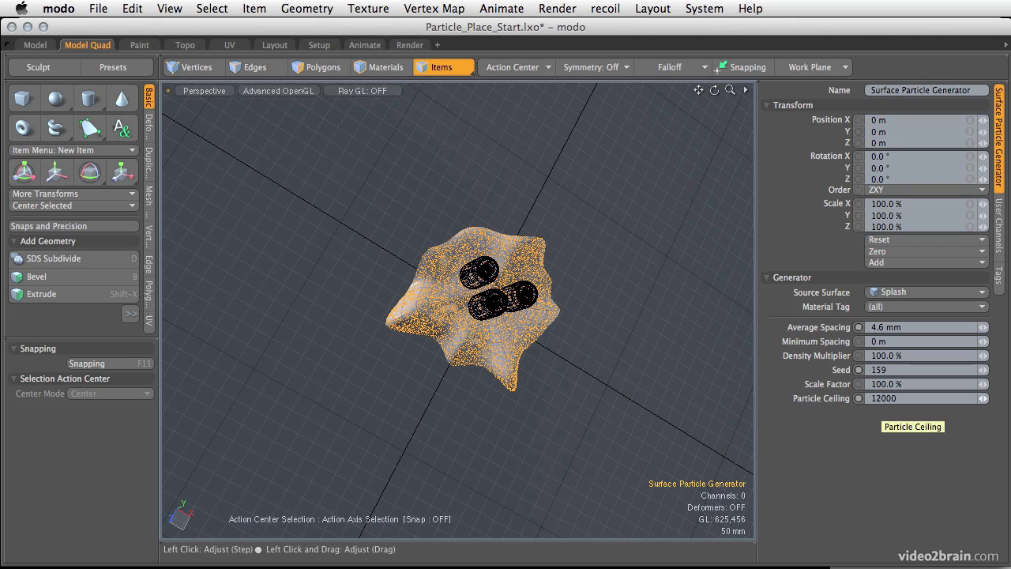
Inspect the particles on the Splash surface, restore the four-view layout and select the front can.
left_click_drag(437, 388, 460, 192, "alt")
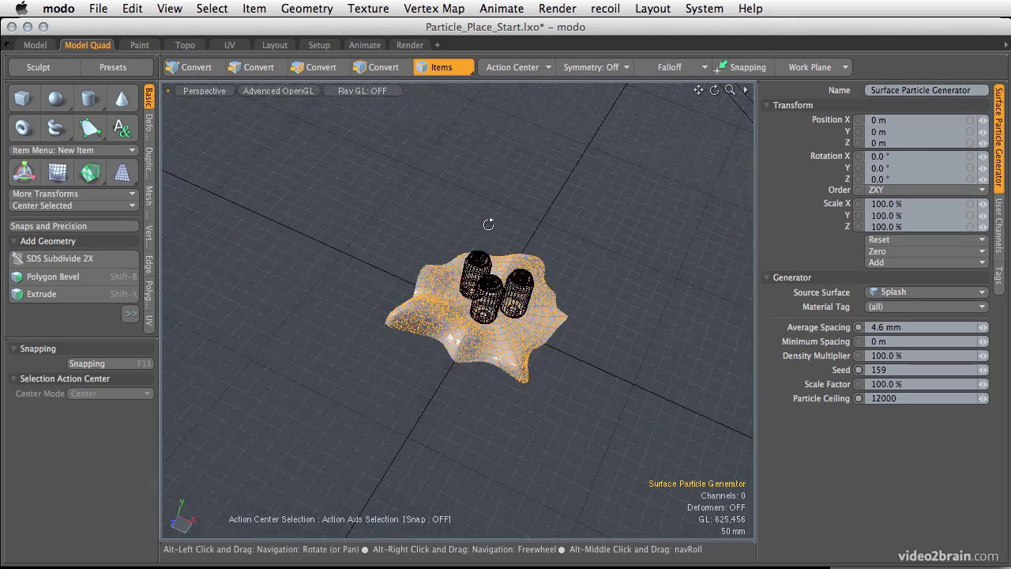
left_click_drag(471, 352, 583, 360, "ctrl+alt")
left_click_drag(583, 361, 469, 456, "alt")
left_click_drag(495, 384, 458, 379, "alt")
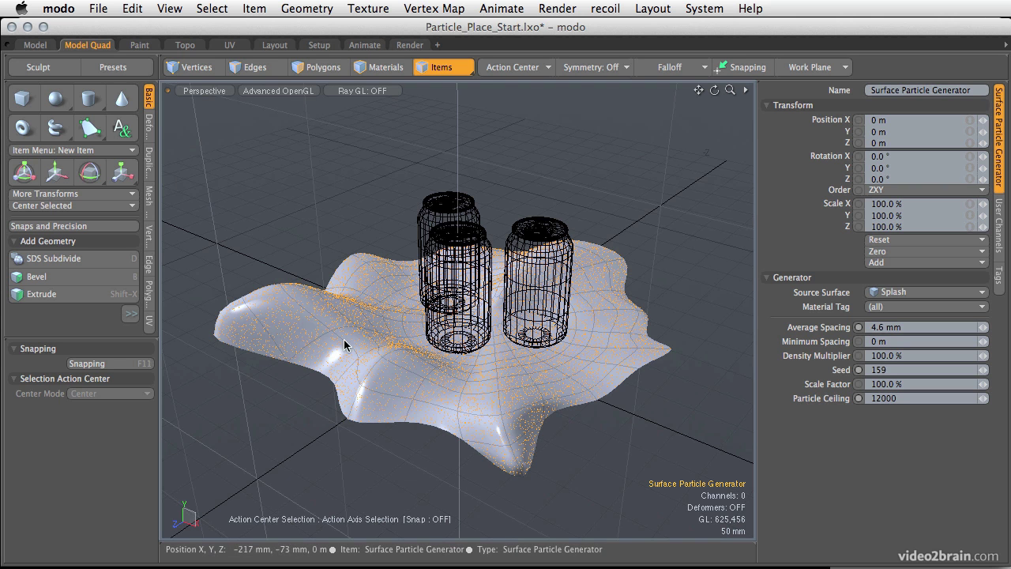
left_click_drag(371, 338, 351, 308, "ctrl+alt")
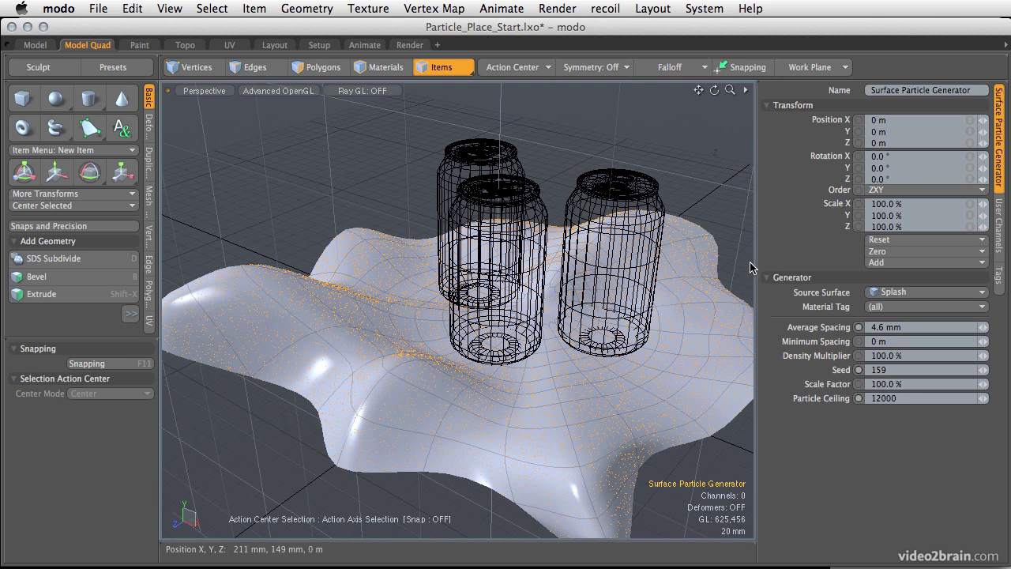
key("0")
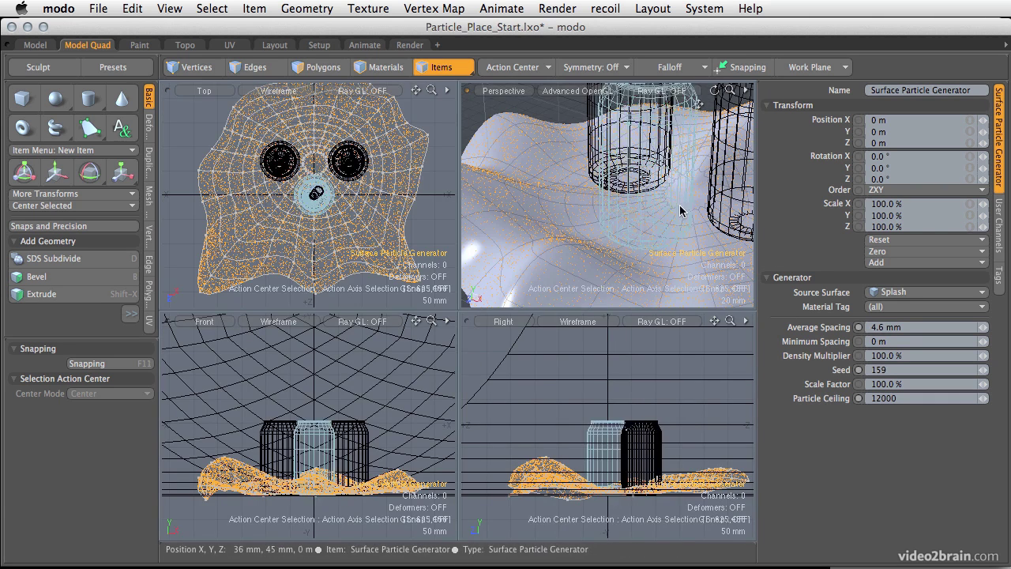
left_click(682, 205)
left_click_drag(578, 175, 596, 221, "alt")
left_click_drag(596, 221, 589, 185, "ctrl+alt")
left_click_drag(589, 185, 650, 202, "alt+shift")
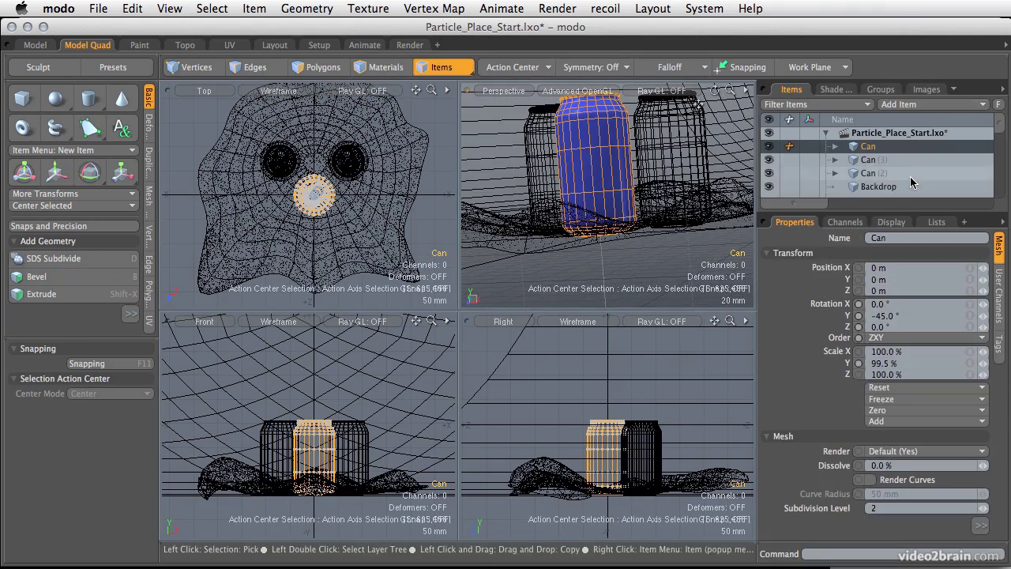
Change the Surface Particle Generator's source surface to the Can mesh.
scroll(904, 174, "down", 5)
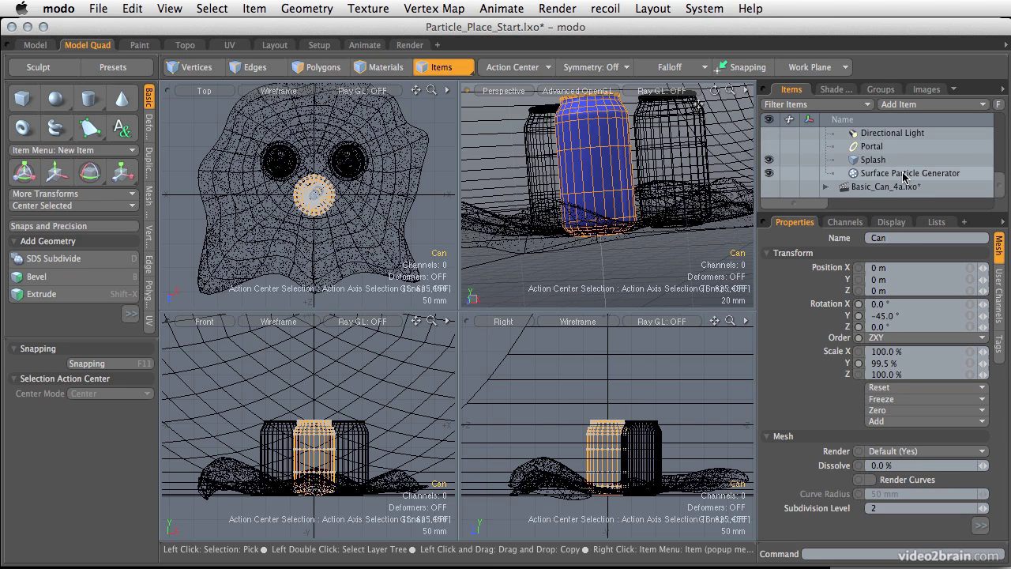
left_click(903, 173)
left_click(885, 439)
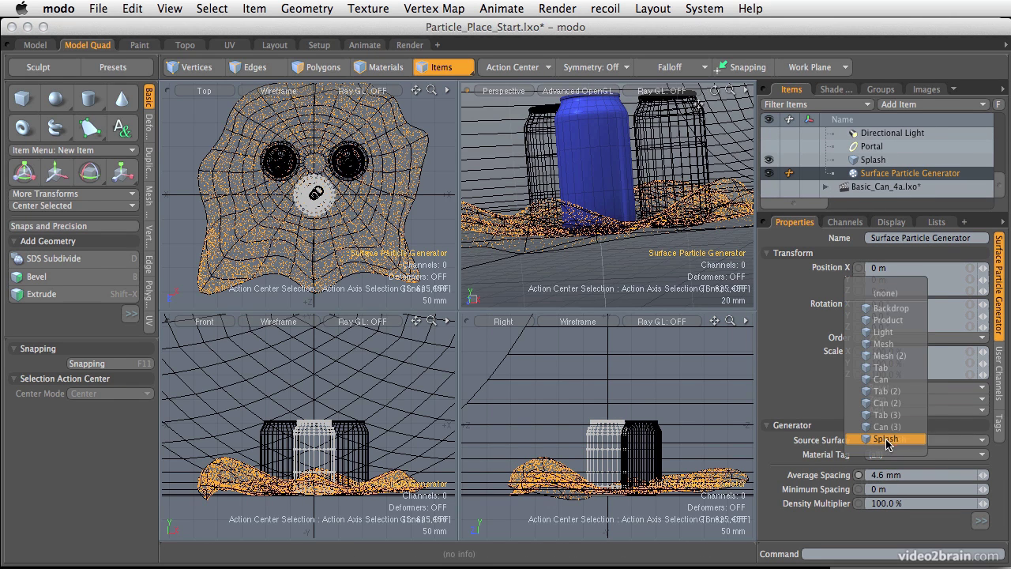
left_click(883, 379)
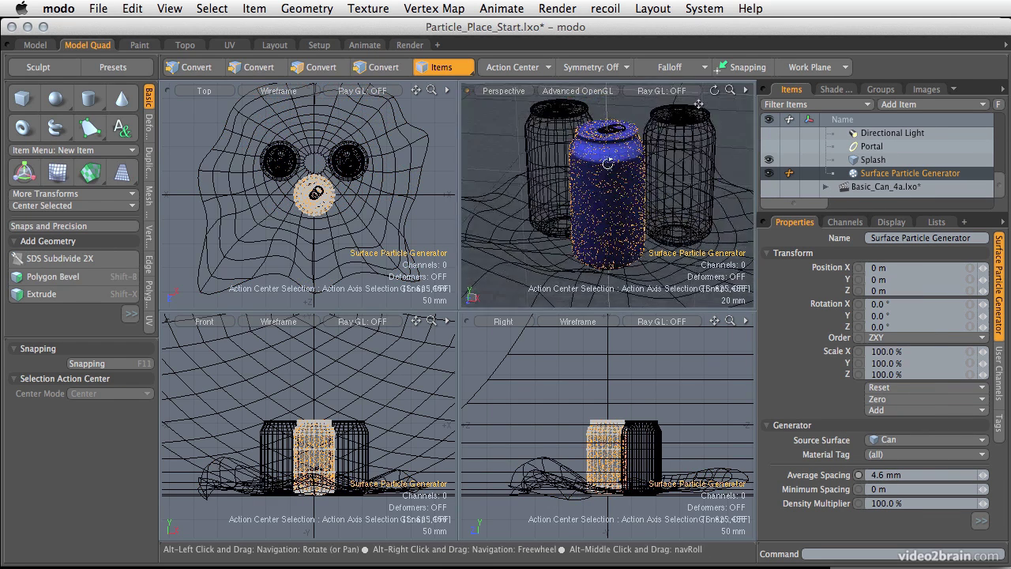
Adjust the Surface Particle Generator's average spacing on the Can to 3.2 mm and check the resulting particle density.
mouse_move(621, 197)
left_mouse_down("alt")
mouse_move(621, 217)
mouse_move(610, 197)
left_mouse_up("alt")
mouse_move(610, 197)
left_mouse_down("alt")
mouse_move(635, 237)
mouse_move(610, 190)
left_mouse_up("alt")
left_click_drag(603, 233, 594, 275, "alt")
left_click_drag(594, 275, 591, 212, "alt+shift")
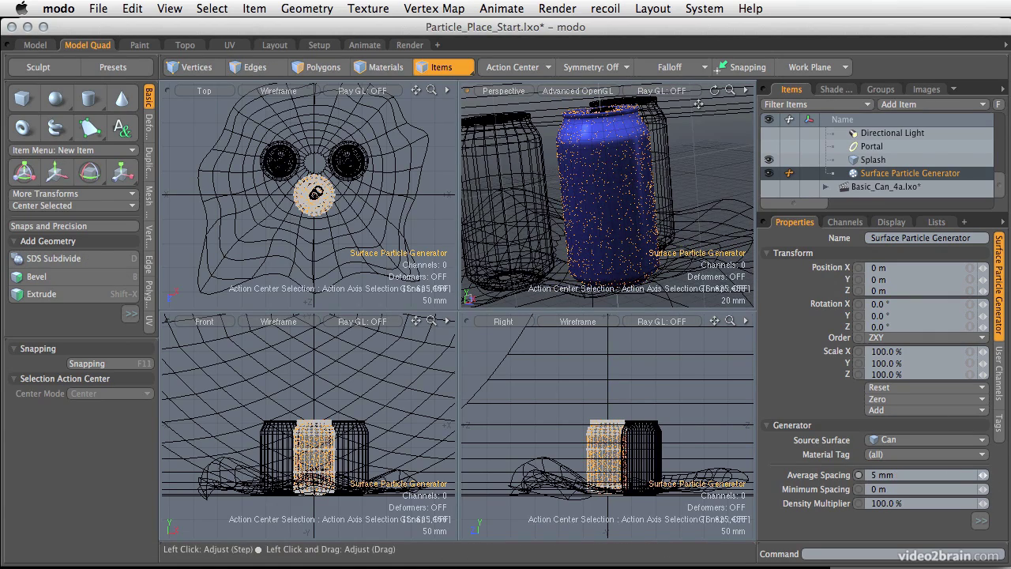
left_click_drag(983, 475, 988, 475)
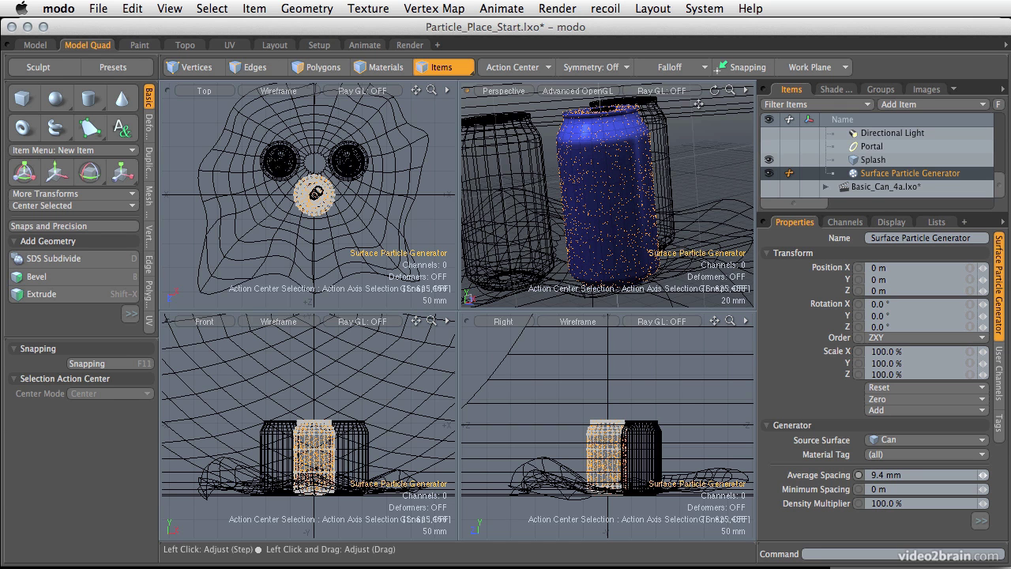
left_click_drag(664, 217, 659, 190, "alt")
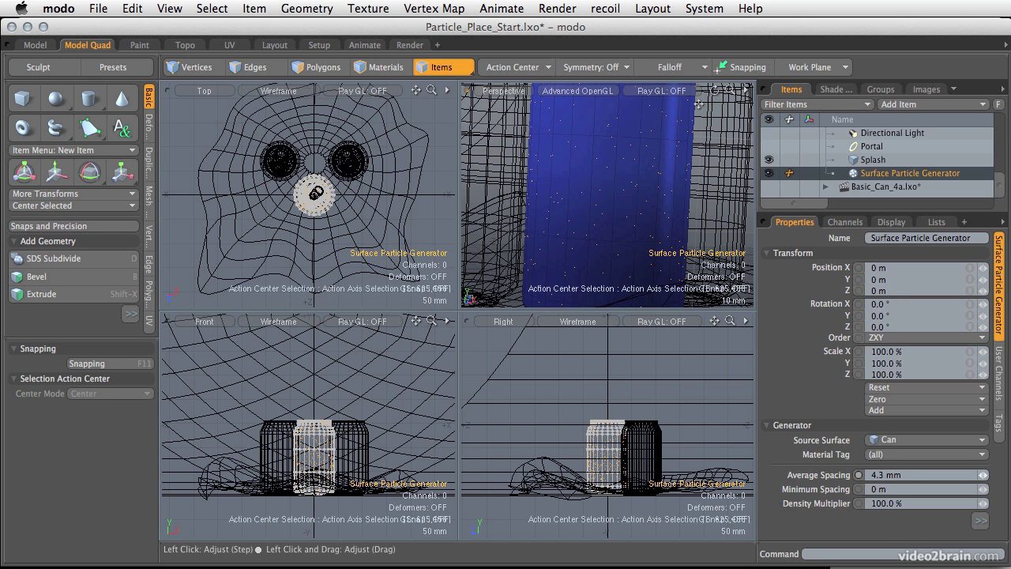
left_click_drag(983, 475, 979, 475)
left_click_drag(571, 255, 601, 137, "alt")
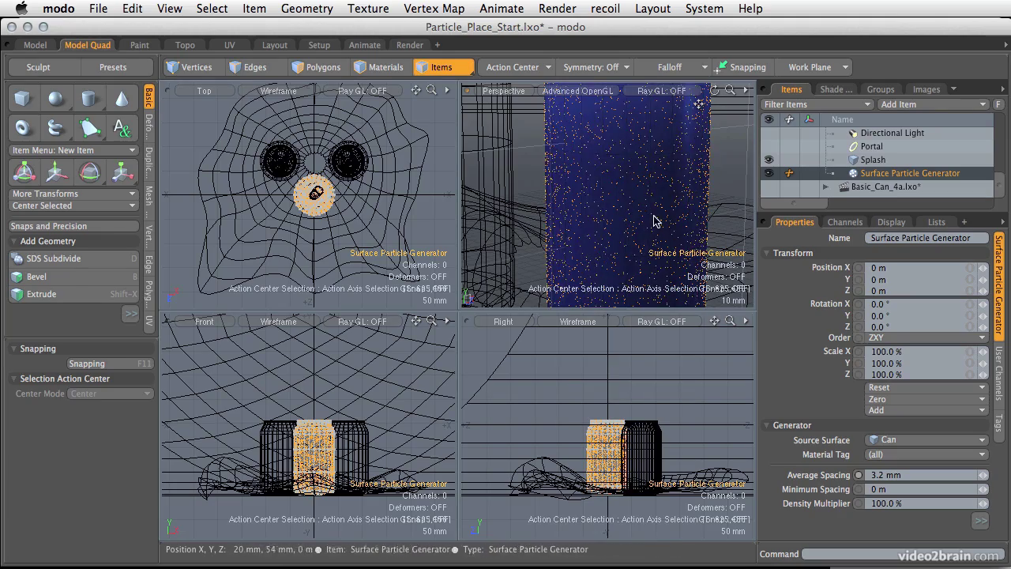
left_click_drag(657, 232, 618, 228, "alt")
Select the Splash mesh and activate the Particle Paint tool in the Paint layout.
left_click(617, 228)
mouse_move(554, 230)
left_mouse_down("ctrl+alt")
mouse_move(603, 248)
mouse_move(670, 231)
mouse_move(595, 218)
left_mouse_up("ctrl+alt")
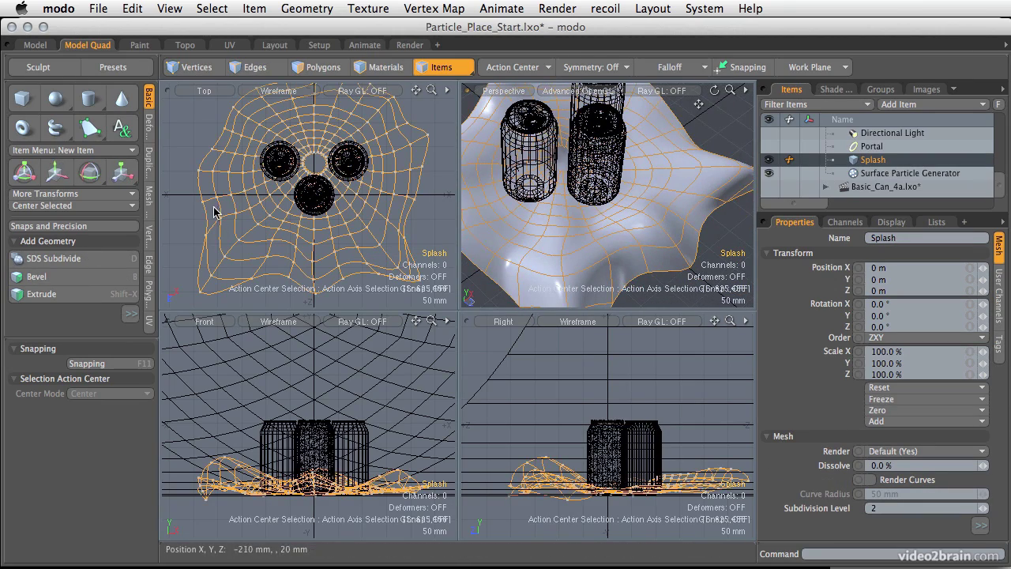
left_click(141, 45)
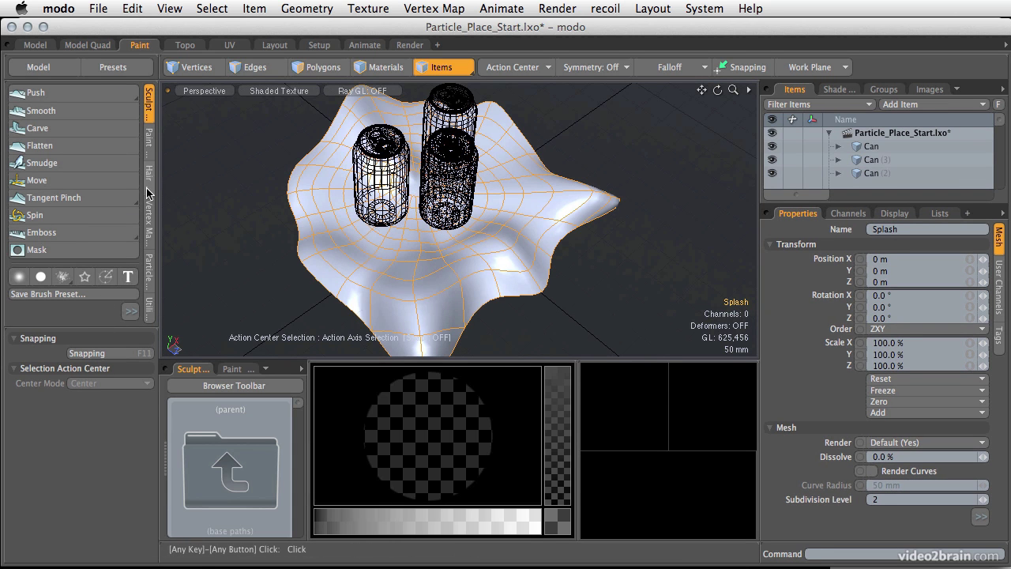
left_click(149, 274)
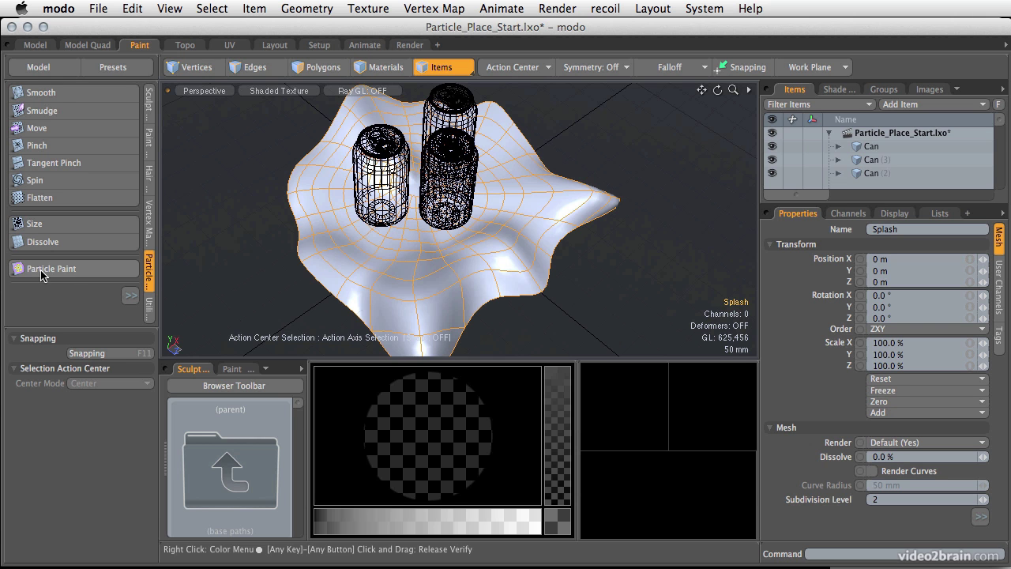
left_click(41, 269)
left_click_drag(394, 282, 379, 273, "alt")
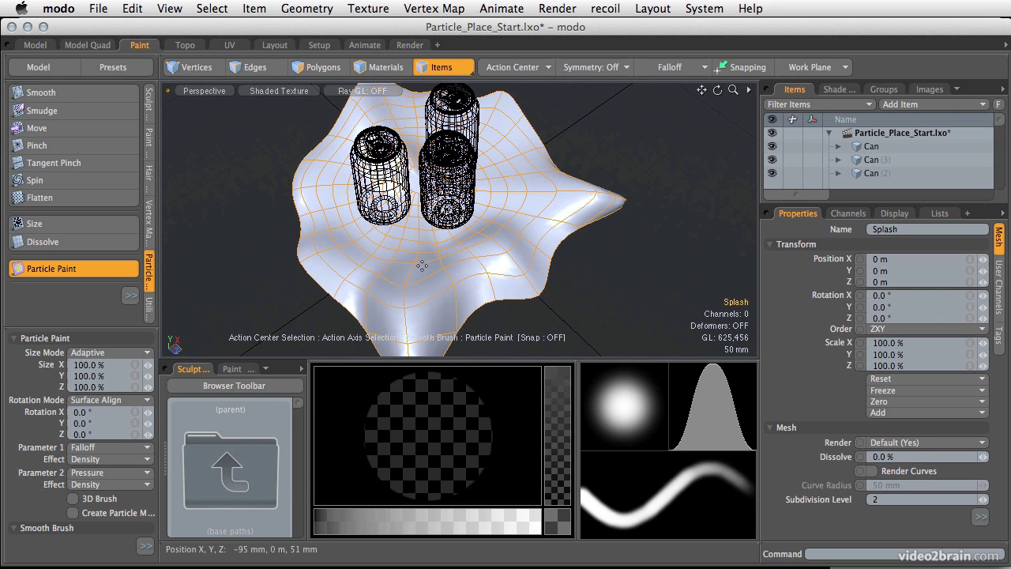
Enable 3D Brush and Create Particle Mesh for Particle Paint, and paint particles across the front of the Splash surface.
left_click_drag(533, 188, 534, 185)
mouse_move(423, 336)
left_mouse_down("alt")
mouse_move(485, 220)
mouse_move(490, 234)
left_mouse_up("alt")
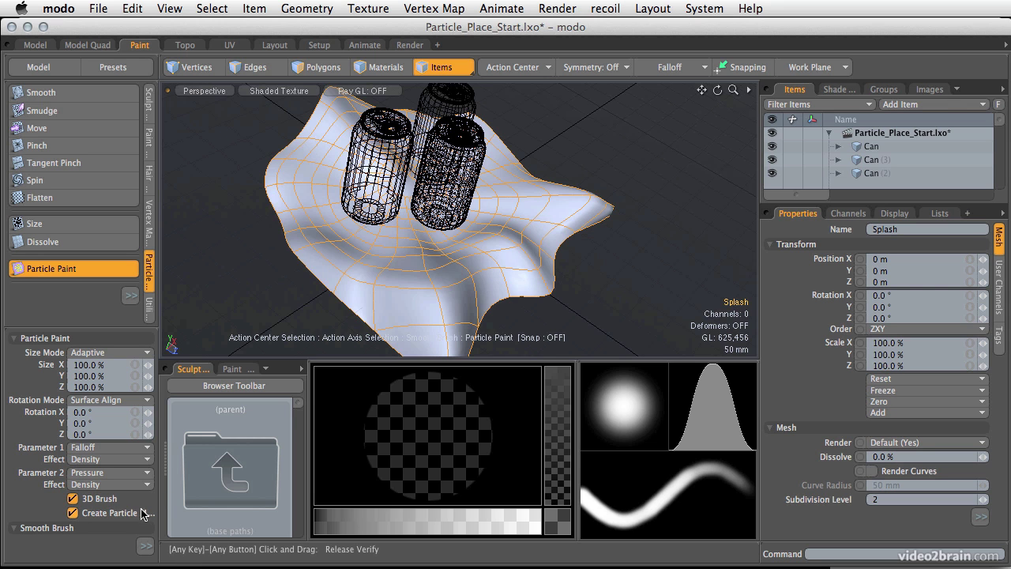
left_click_drag(161, 423, 211, 424)
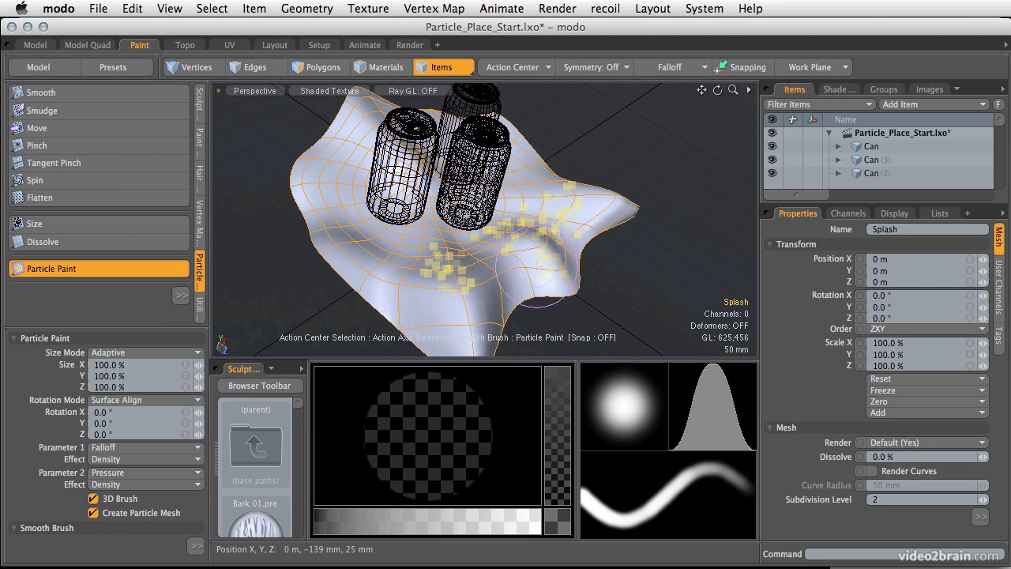
left_click_drag(534, 268, 466, 289)
Select the Particle Mesh nested under Splash and turn on Show Vertices for the perspective viewport.
left_click_drag(576, 219, 553, 215, "alt")
scroll(877, 160, "down", 5)
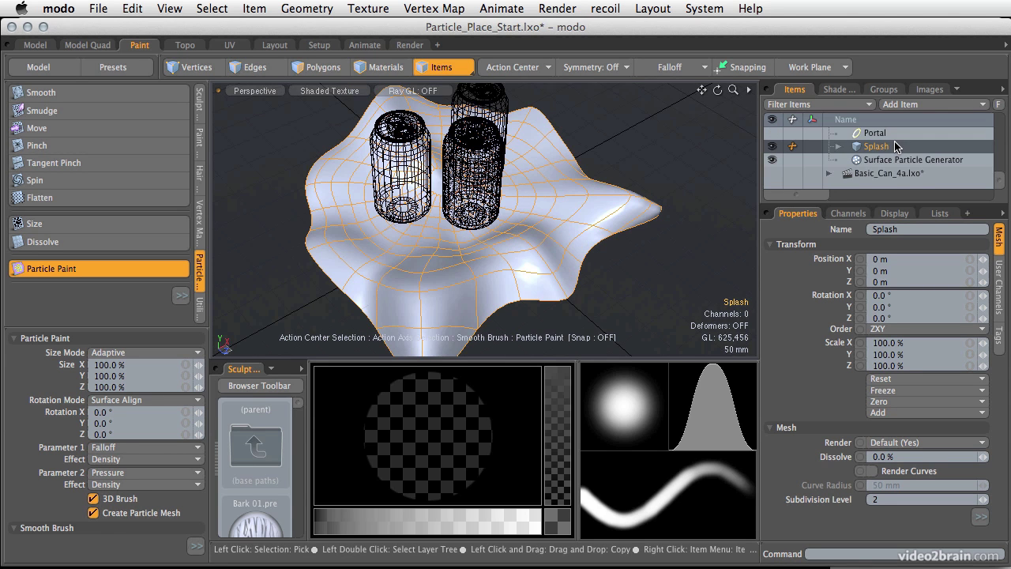
scroll(851, 158, "up", 5)
scroll(851, 158, "down", 5)
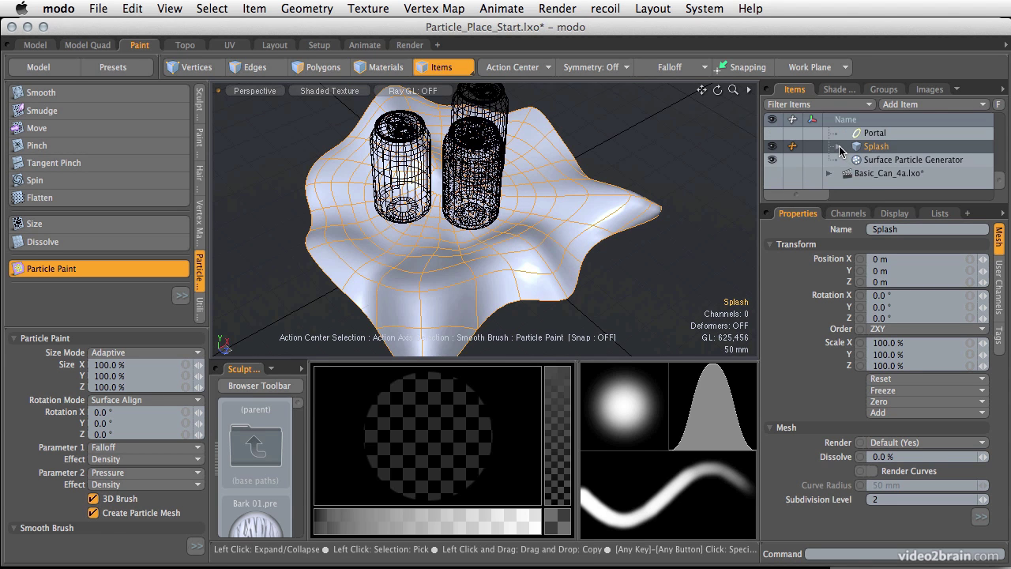
left_click(839, 147)
left_click(897, 159)
left_click_drag(466, 273, 494, 218, "alt")
left_click_drag(444, 293, 518, 273, "alt")
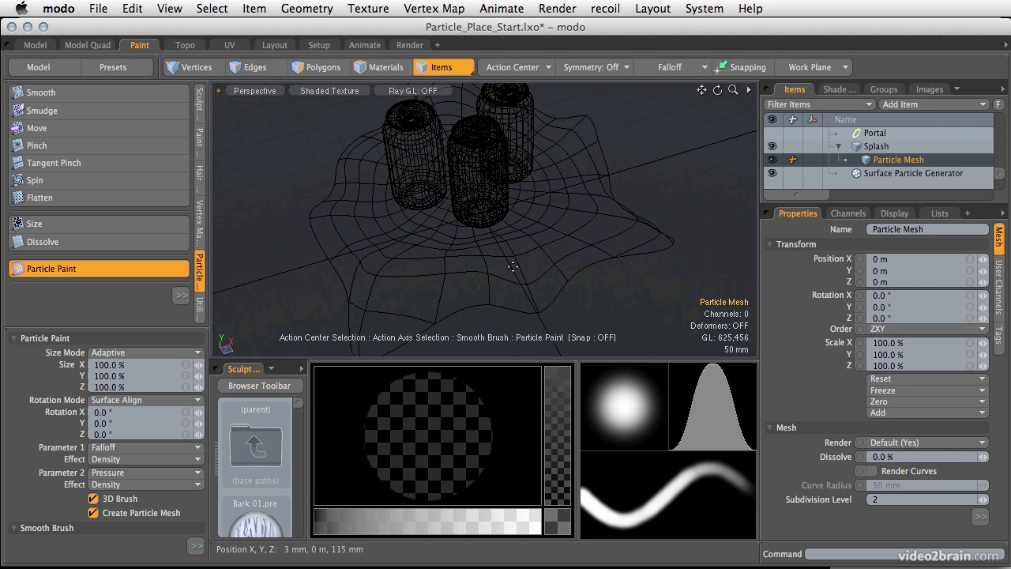
key("o")
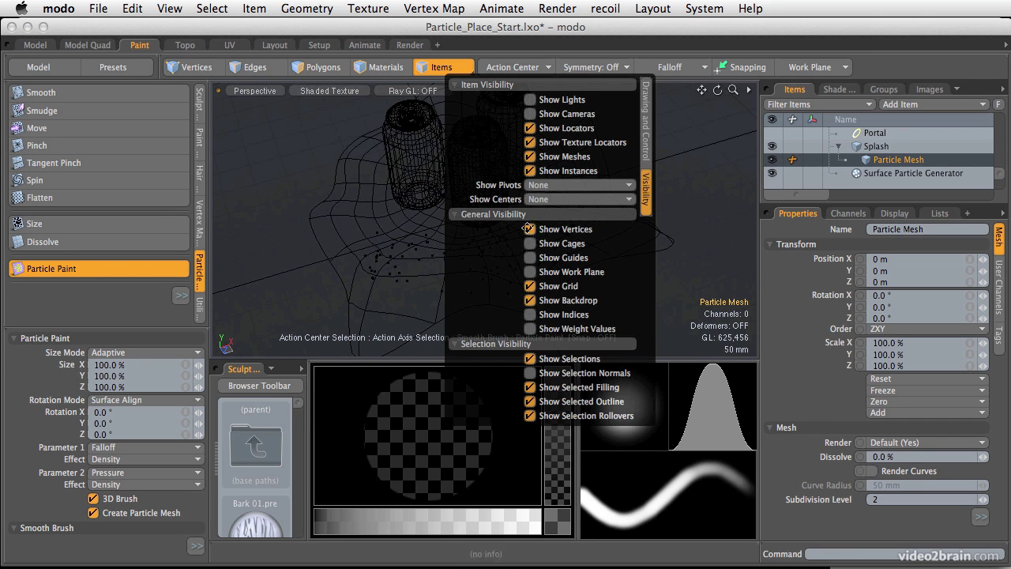
left_click_drag(311, 232, 553, 182, "alt")
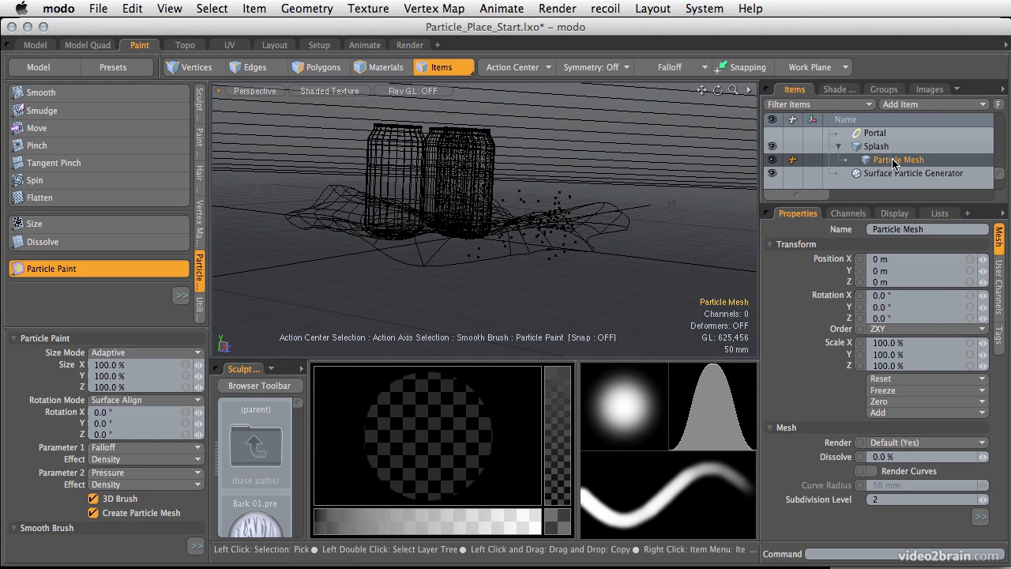
Paint more particles over the front area of the Splash mesh and check them on the Particle Mesh.
mouse_move(545, 237)
left_mouse_down("alt")
mouse_move(572, 254)
mouse_move(575, 292)
left_mouse_up("alt")
left_click(572, 254)
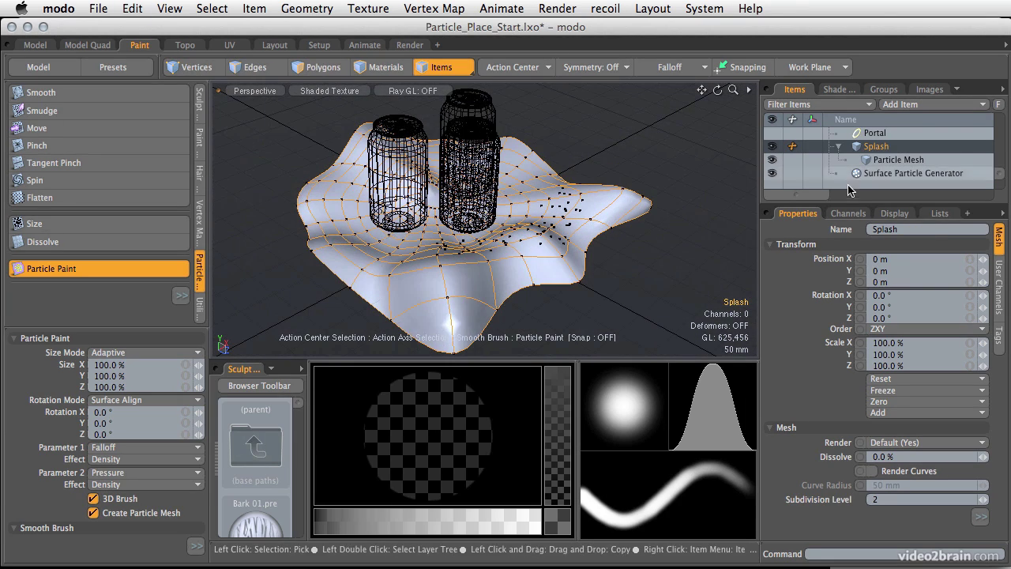
left_click_drag(498, 229, 405, 267, "alt")
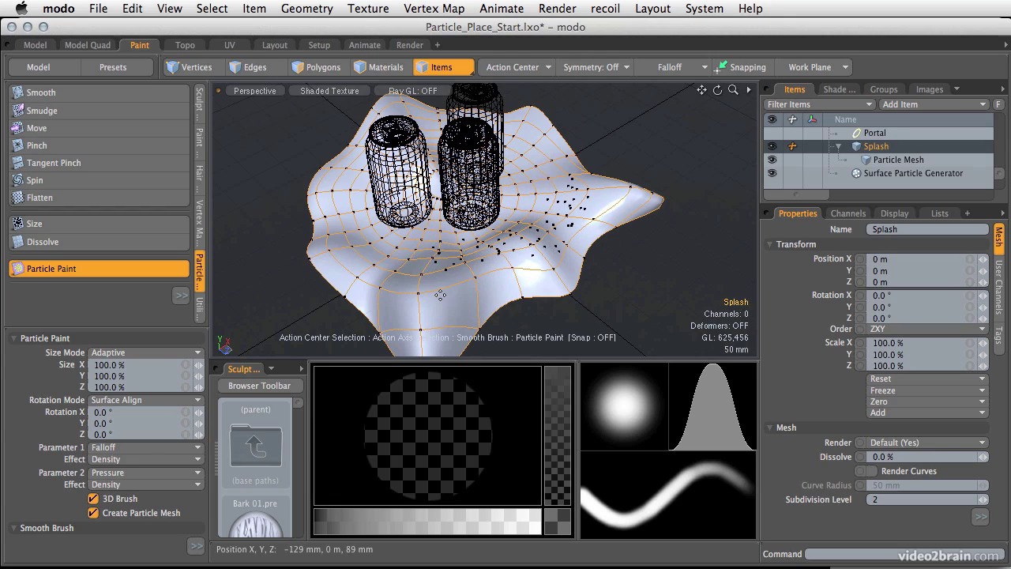
left_click(908, 162)
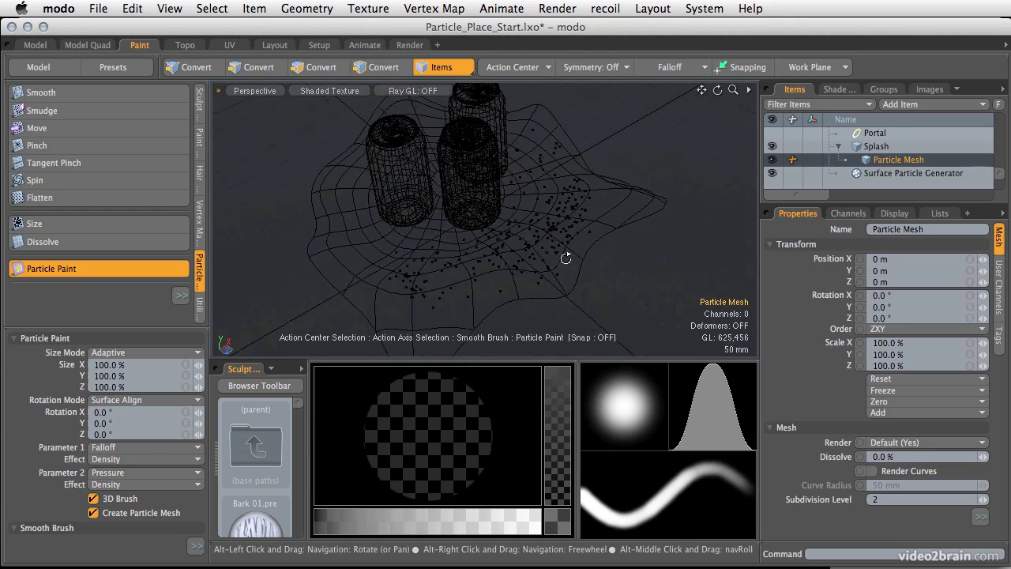
left_click_drag(521, 269, 547, 267, "alt")
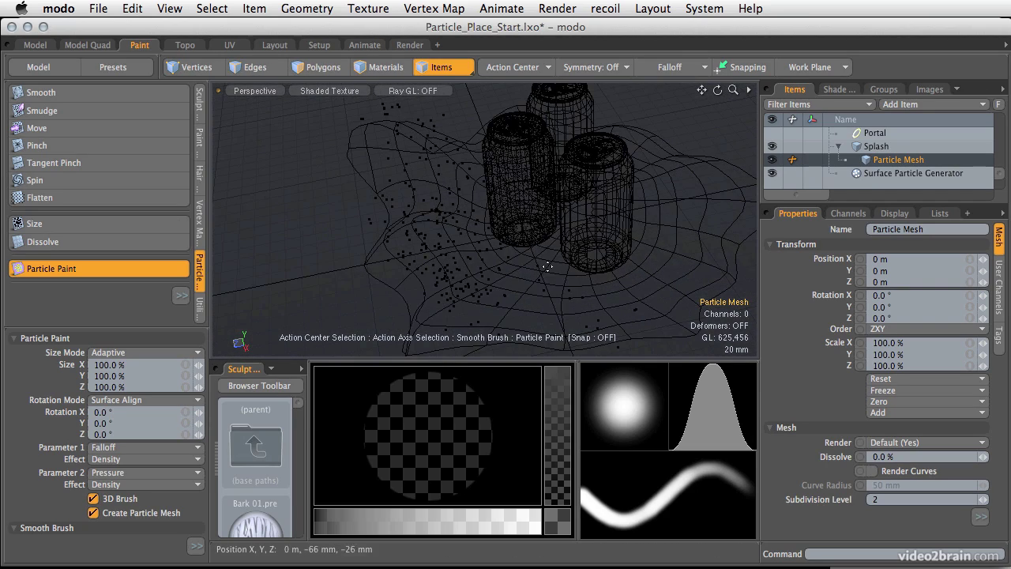
Reselect the Splash mesh and paint particles over its remaining areas around and behind the cans.
left_click(874, 147)
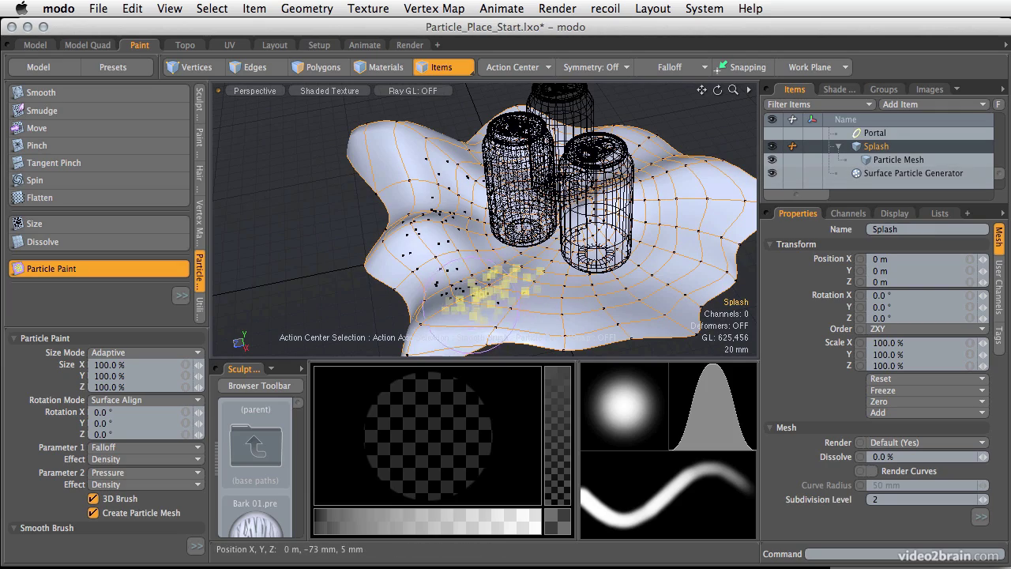
mouse_move(467, 313)
left_mouse_down("alt")
mouse_move(526, 249)
mouse_move(499, 301)
mouse_move(566, 243)
left_mouse_up("alt")
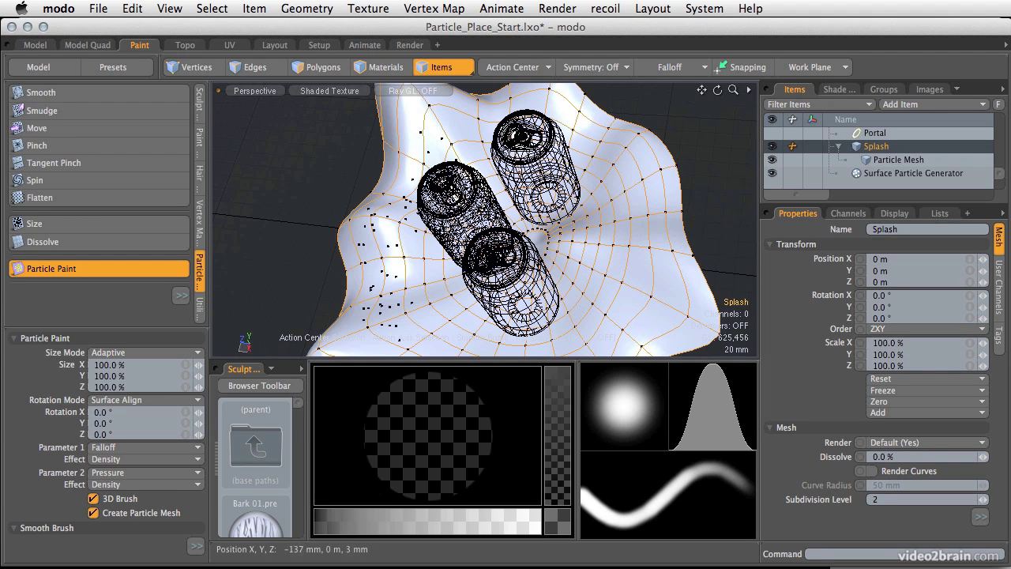
left_click_drag(624, 182, 541, 185, "alt")
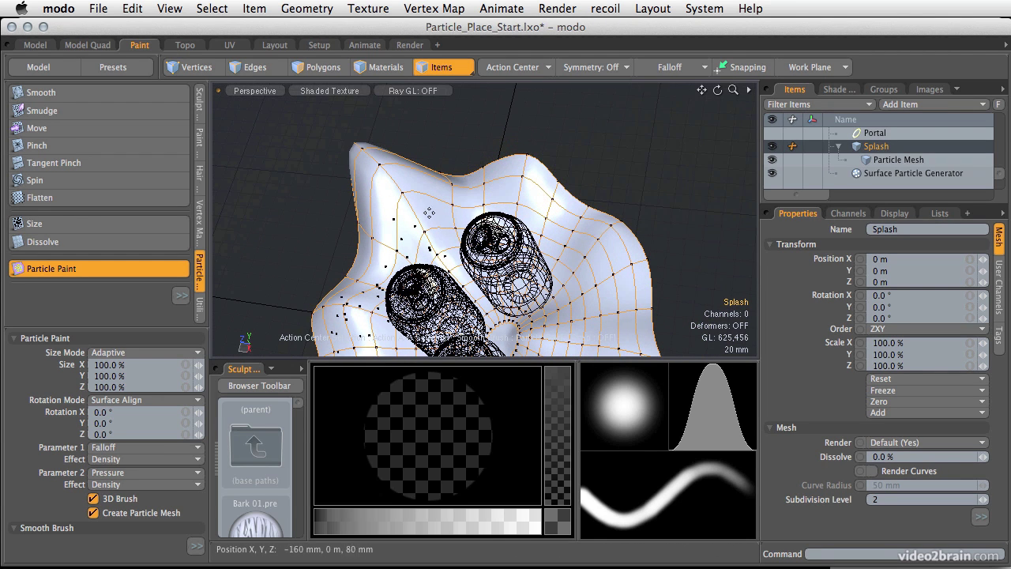
left_click_drag(395, 169, 680, 156, "alt")
Select the Particle Mesh and examine the distribution of the painted particles around the cans from several angles.
left_click(898, 160)
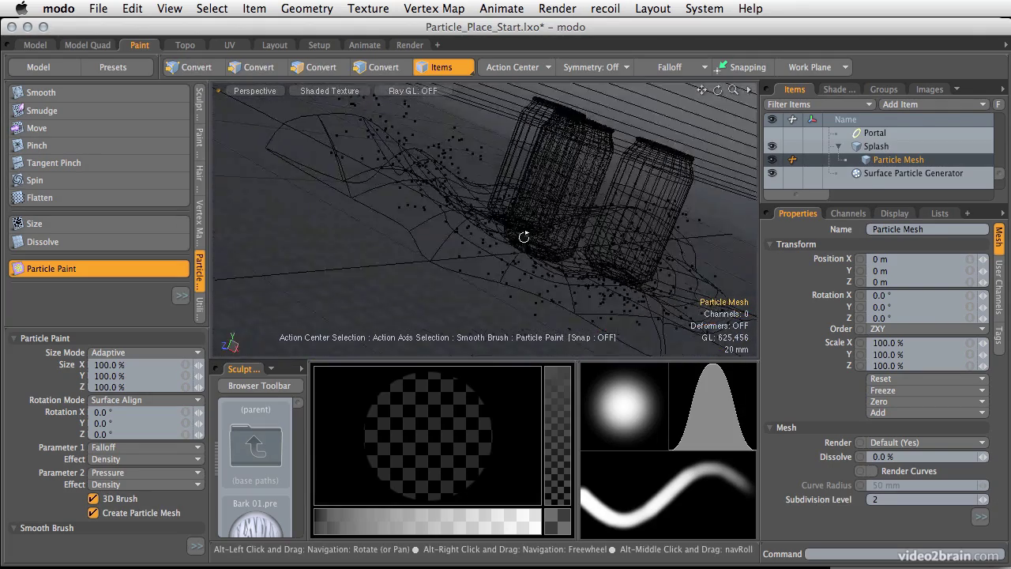
left_click_drag(427, 205, 376, 206, "ctrl+alt")
left_click_drag(546, 204, 513, 242, "alt+shift")
left_click_drag(452, 216, 437, 227, "alt+shift")
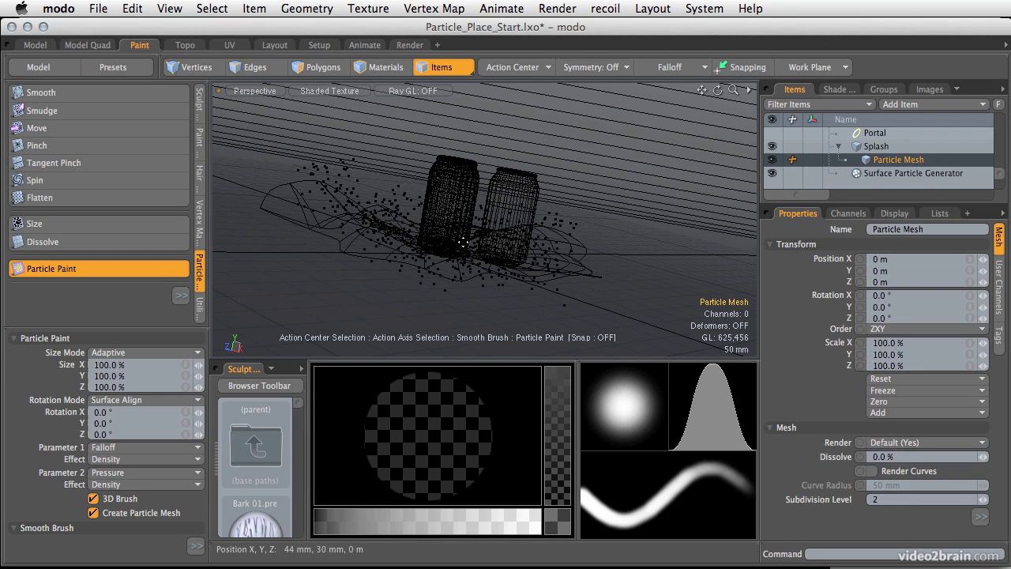
left_click_drag(393, 242, 424, 151, "alt")
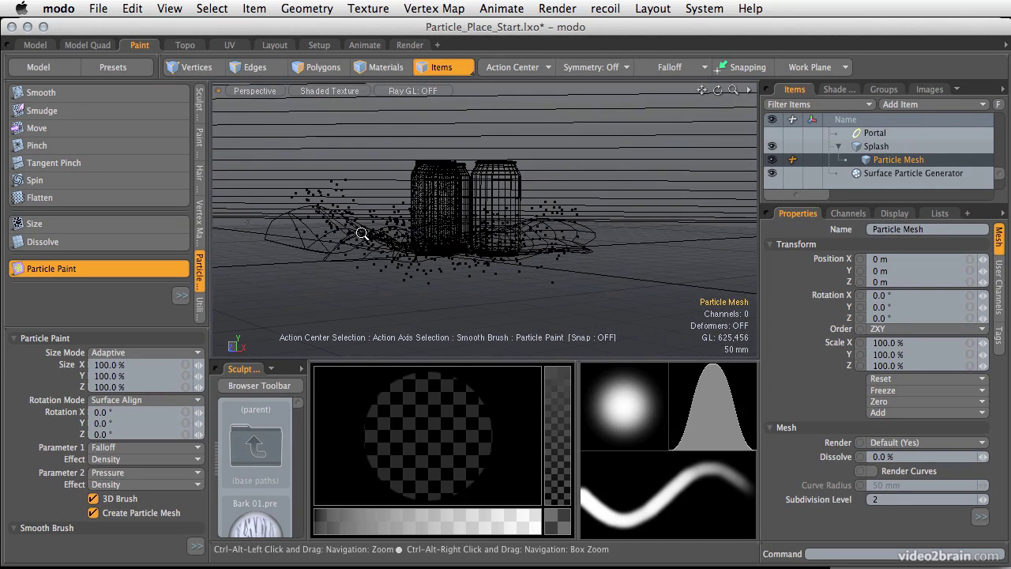
left_click_drag(363, 232, 506, 269, "ctrl+alt")
left_click_drag(506, 269, 419, 250, "alt")
Unparent the Particle Mesh from Splash and hide the Splash mesh to isolate the painted particles around the cans.
mouse_move(887, 161)
left_mouse_down()
mouse_move(883, 143)
mouse_move(900, 262)
mouse_move(901, 186)
mouse_move(876, 179)
mouse_move(885, 180)
mouse_move(869, 133)
mouse_move(891, 169)
mouse_move(892, 141)
mouse_move(894, 188)
mouse_move(890, 147)
left_mouse_up()
scroll(888, 165, "down", 5)
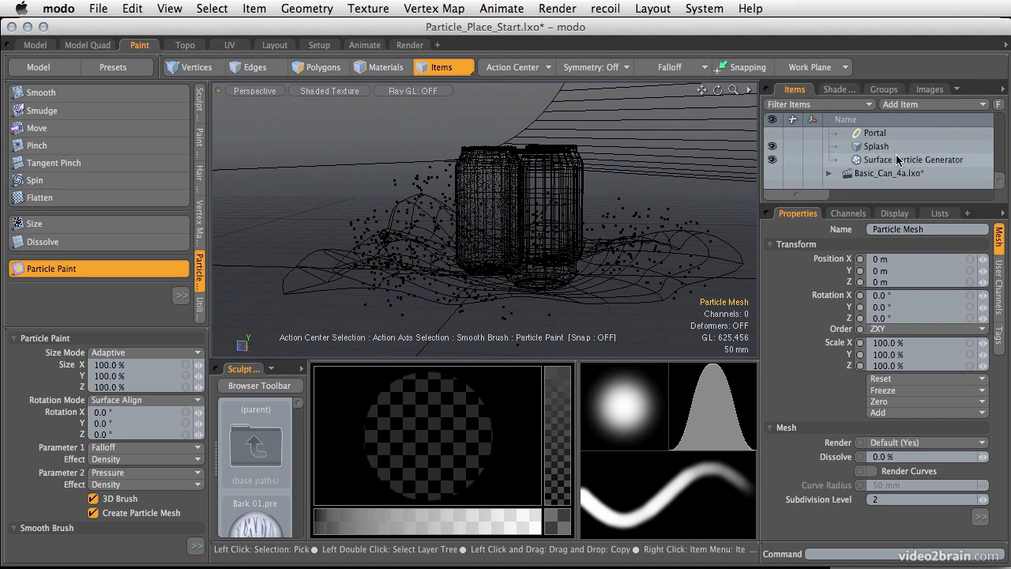
key("0")
left_click_drag(879, 321, 891, 251)
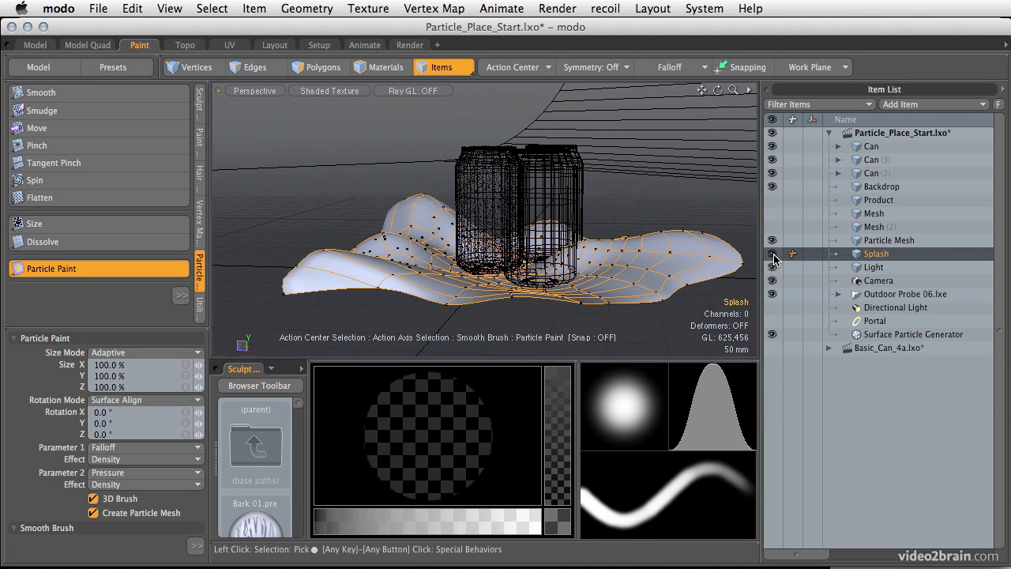
left_click(773, 253)
left_click(891, 242)
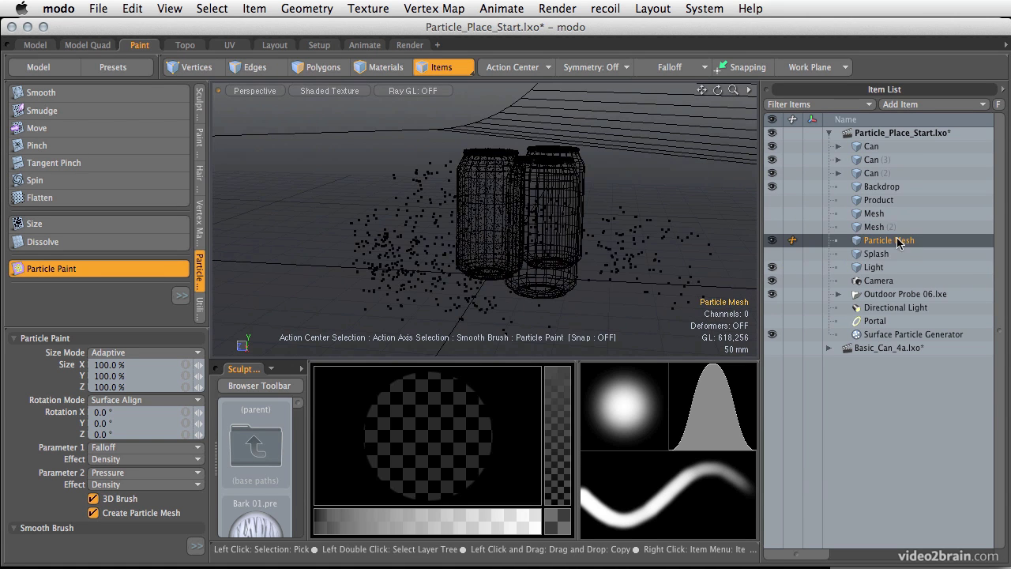
left_click_drag(727, 241, 701, 232, "alt")
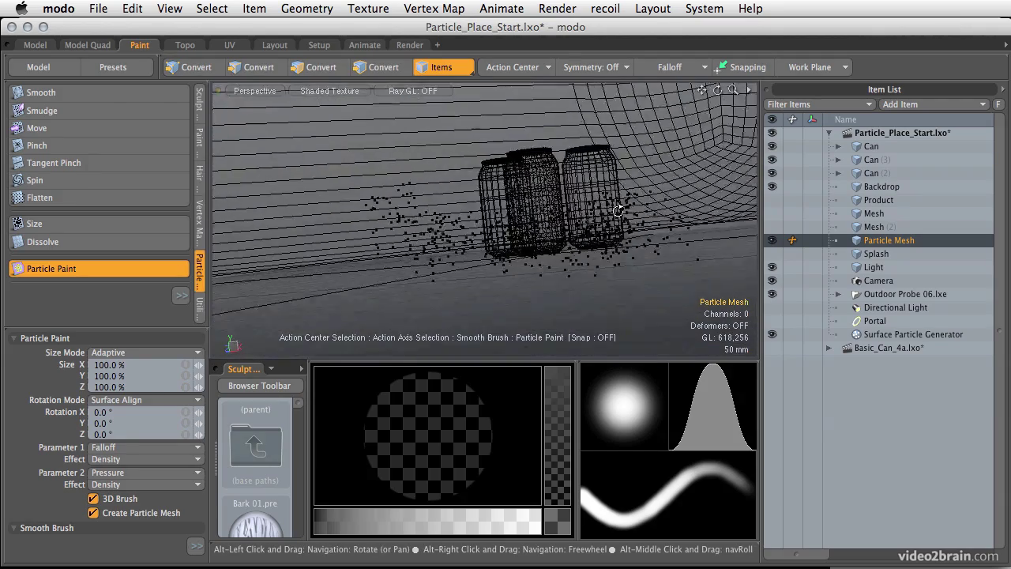
left_click_drag(611, 211, 429, 253, "alt")
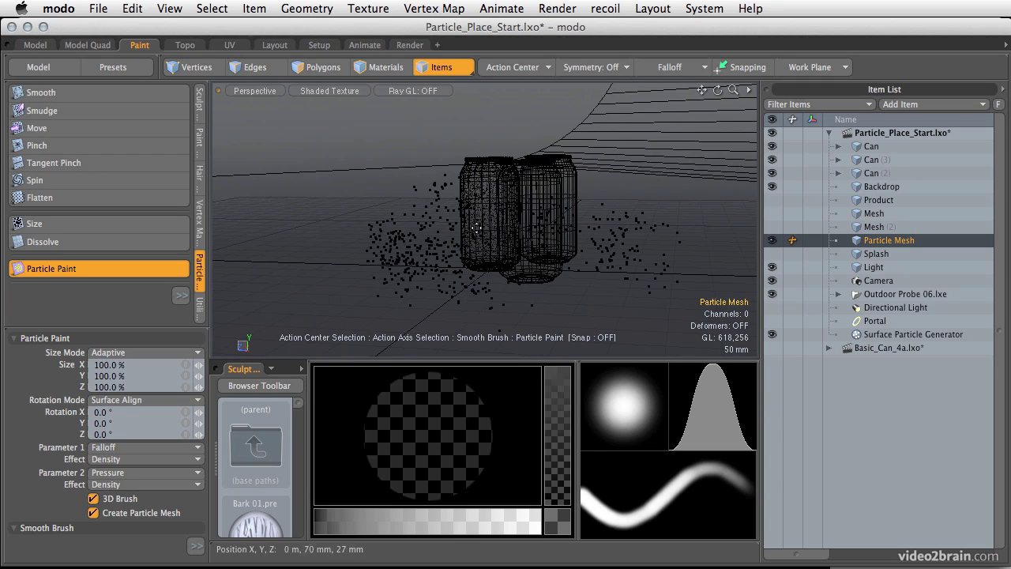
left_click_drag(470, 216, 383, 298, "alt")
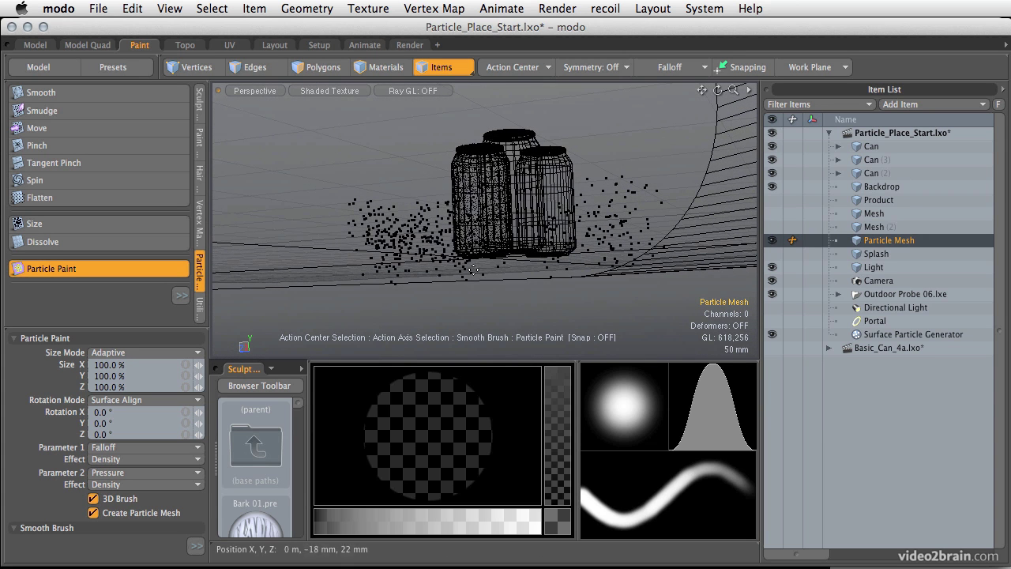
left_click_drag(459, 280, 409, 313, "alt")
Switch to the Model Quad layout and select the Particle Mesh vertices lying below the ground level under the cans.
left_click(90, 45)
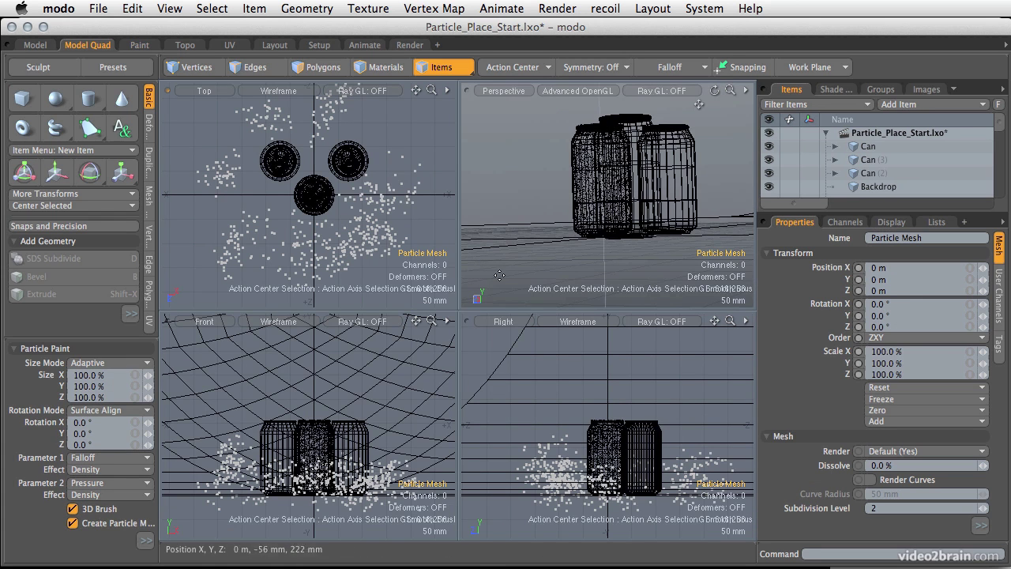
left_click_drag(545, 509, 553, 419, "alt")
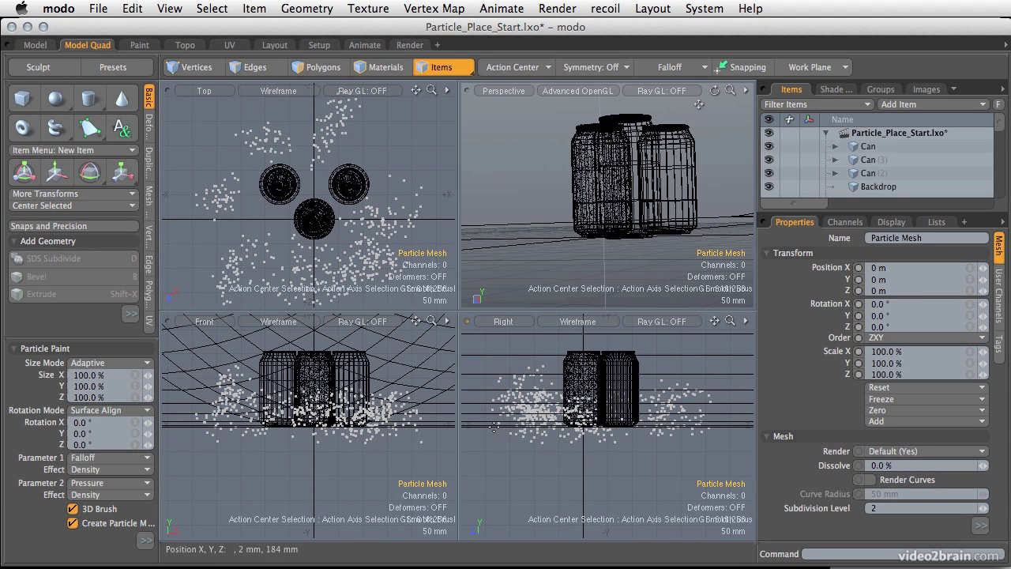
left_click(197, 68)
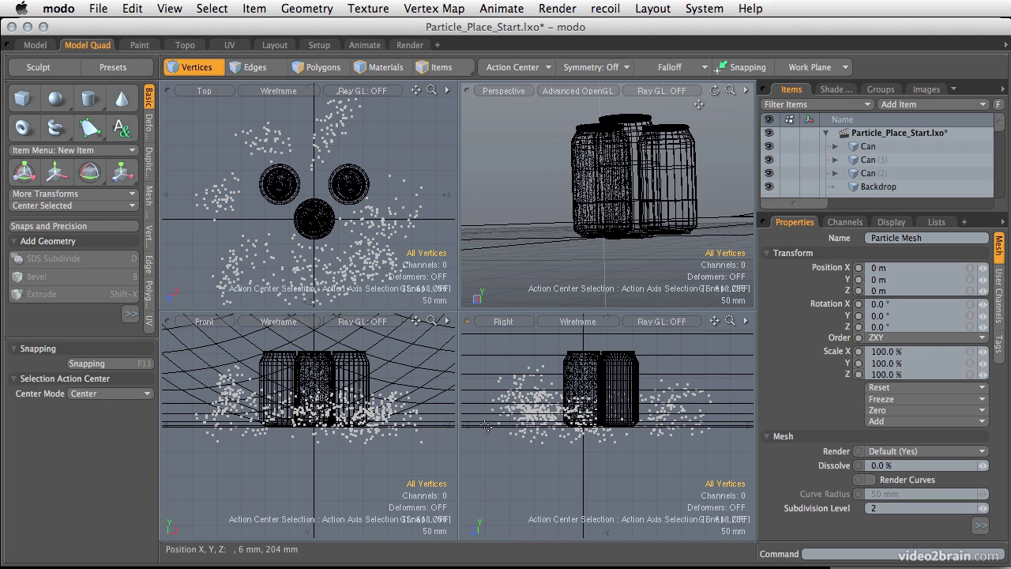
mouse_move(485, 427)
right_mouse_down()
mouse_move(712, 498)
mouse_move(741, 427)
right_mouse_up()
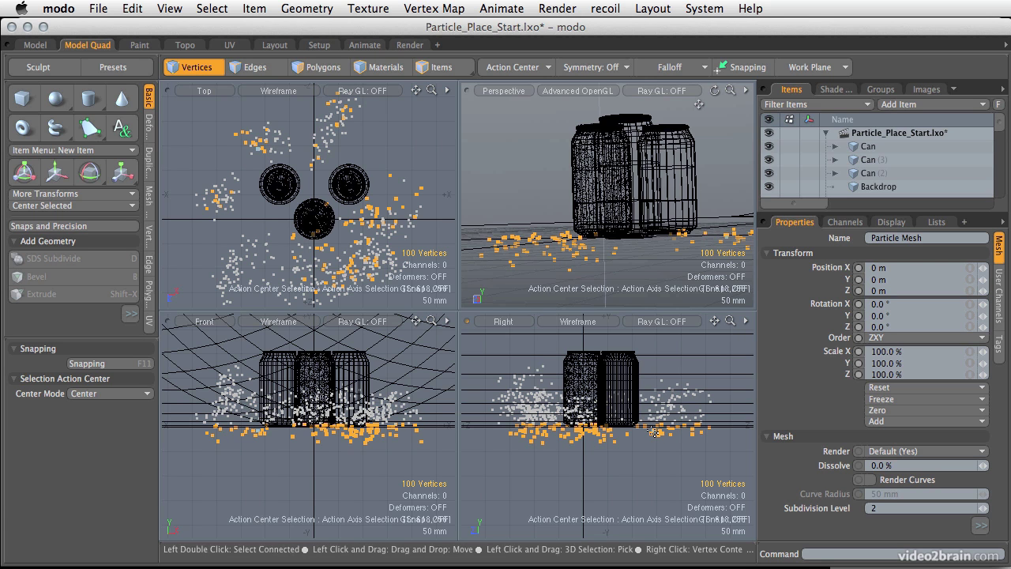
Flatten the selected particles onto the ground by scaling them to 0% in Y about the Origin action center, and clear the selection.
key("y")
left_click(505, 67)
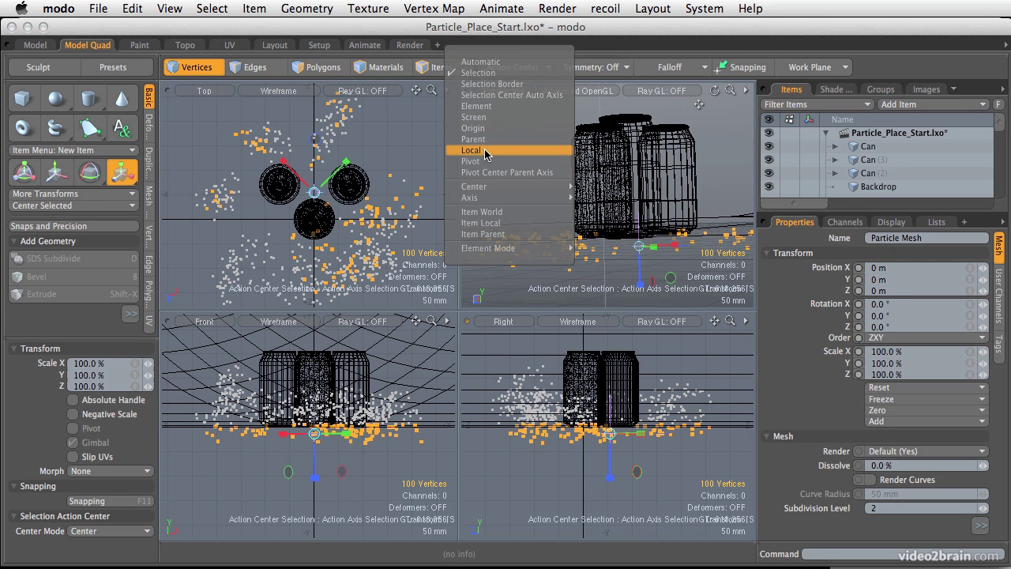
left_click(474, 128)
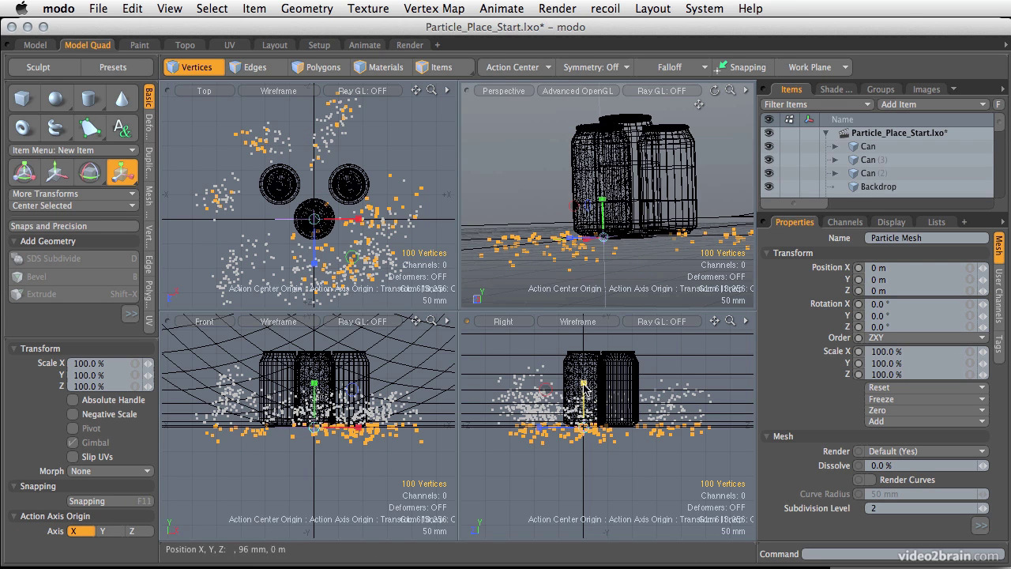
left_click_drag(584, 388, 584, 423)
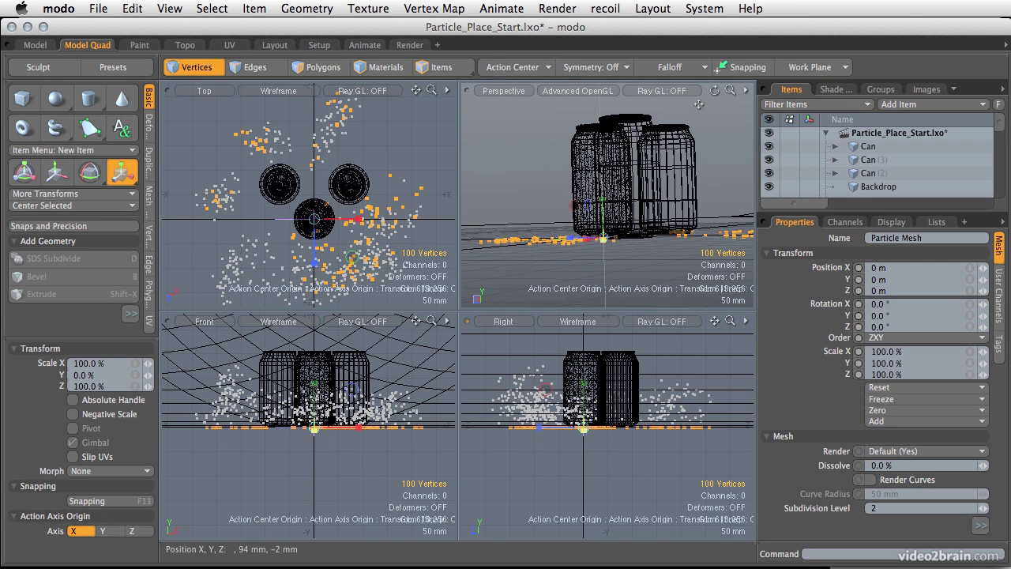
left_click_drag(660, 188, 594, 255, "alt")
key("w")
key("q")
left_click(602, 270)
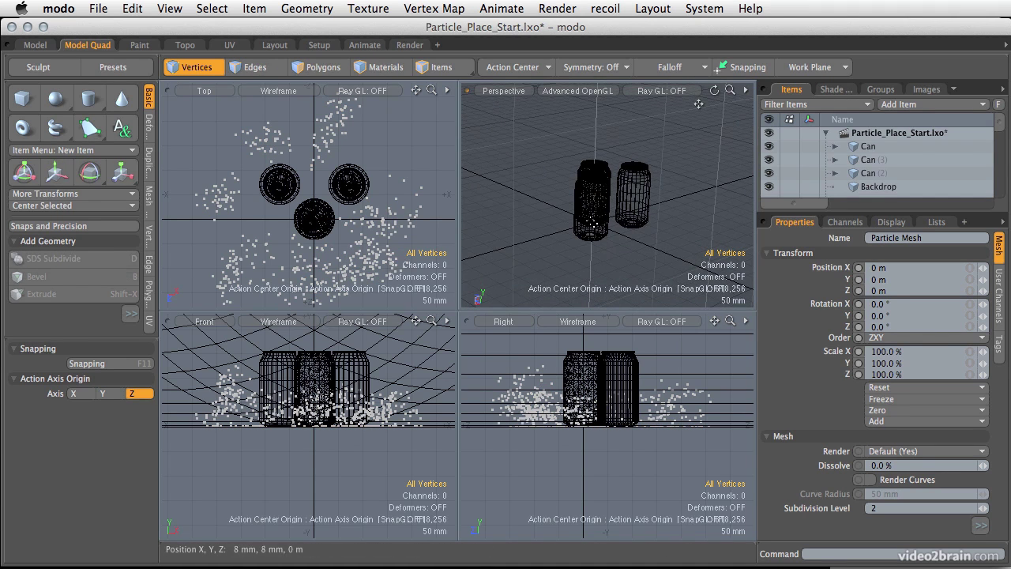
Maximize the perspective view, enable Show Vertices, and inspect the particles around the cans.
key("ctrl+space")
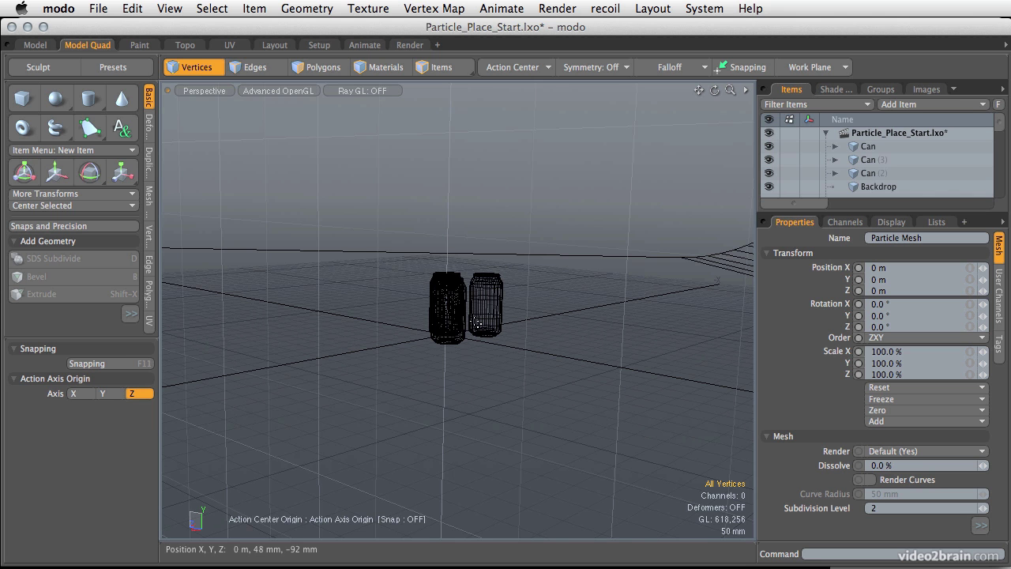
key("o")
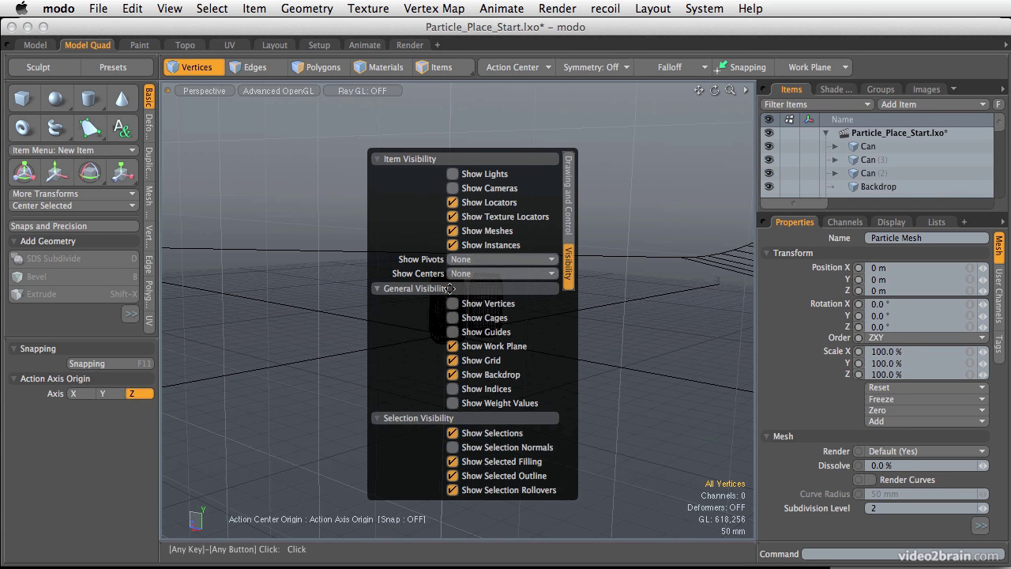
left_click_drag(348, 325, 434, 367, "alt")
left_click_drag(434, 367, 517, 320, "ctrl+alt")
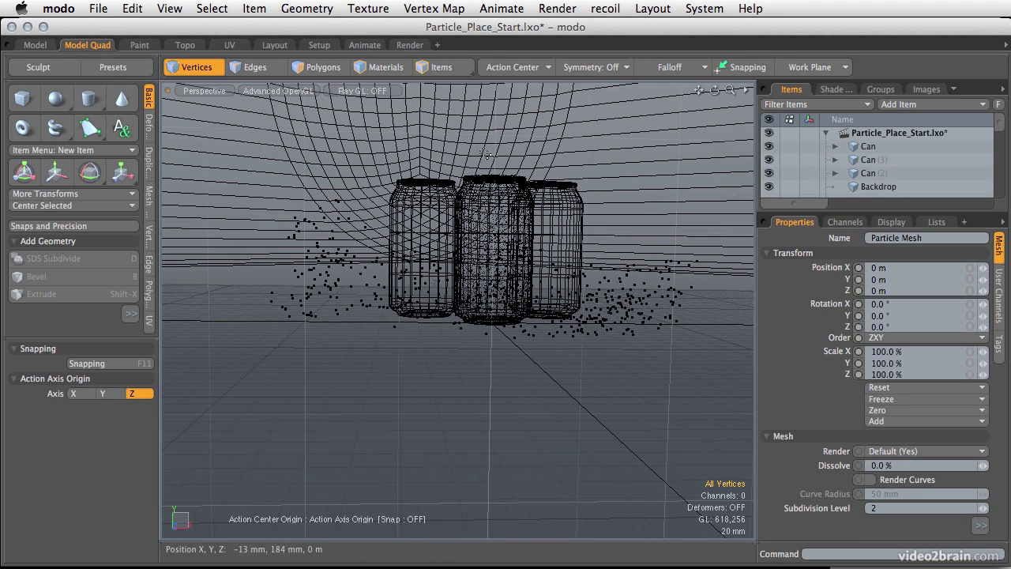
left_click_drag(523, 299, 534, 344, "alt")
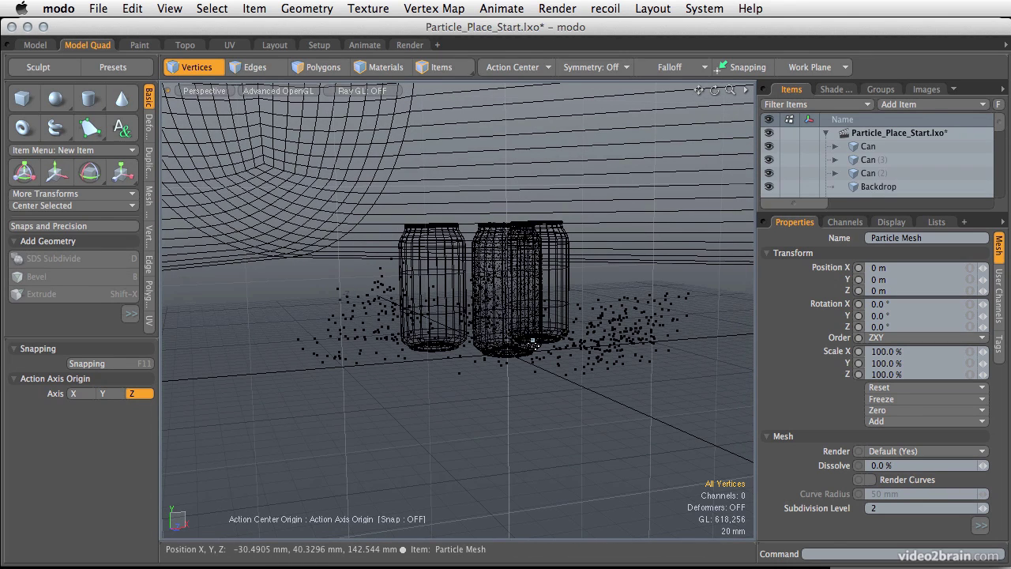